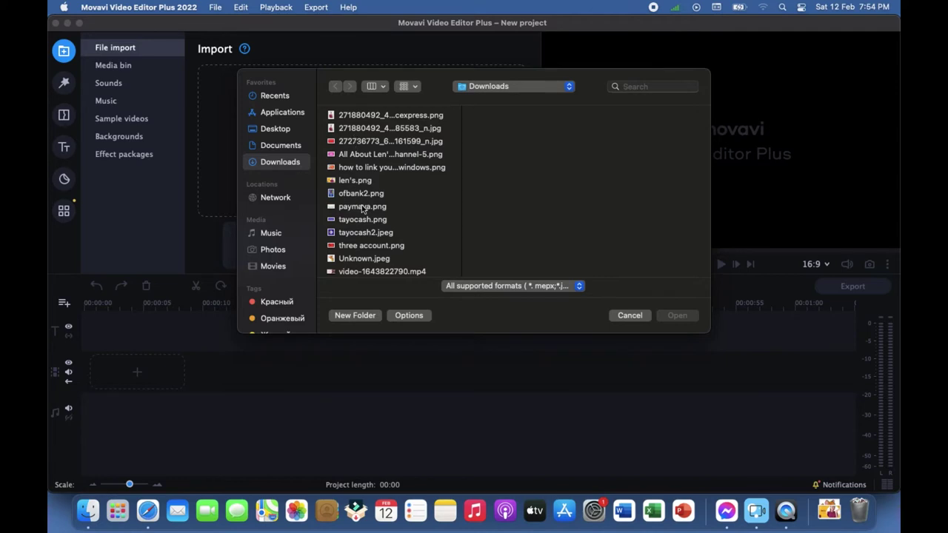
- Import video-1643822796.mp4 from the Downloads folder into the project
scroll(351, 168, down, 5)
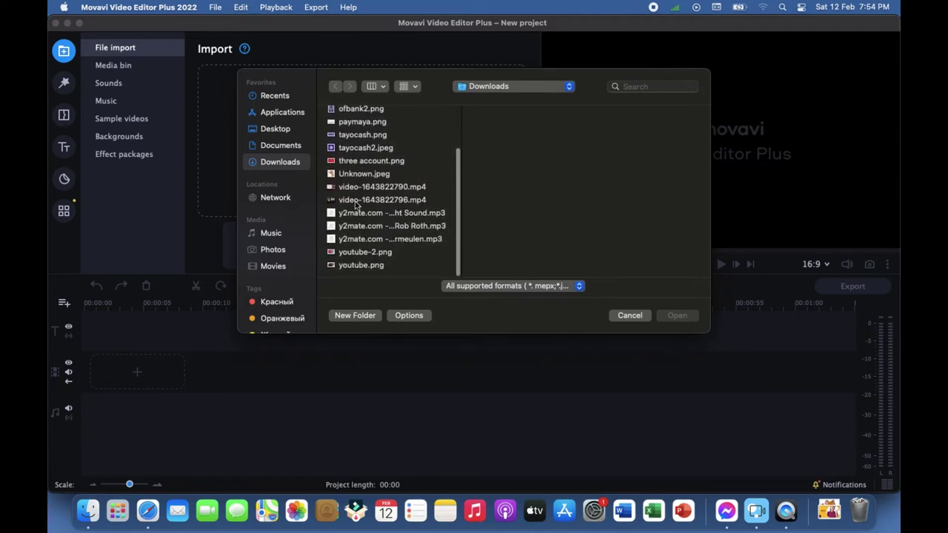
click(360, 201)
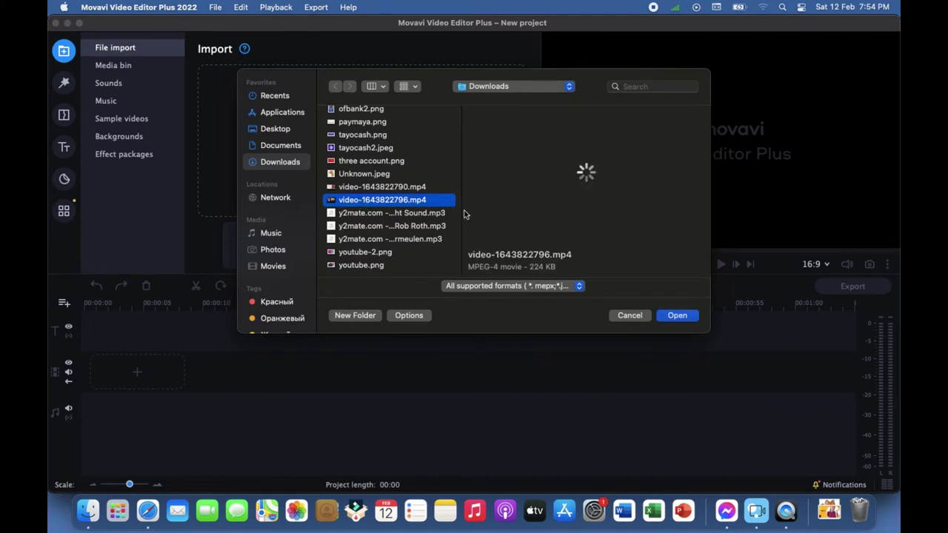
click(676, 315)
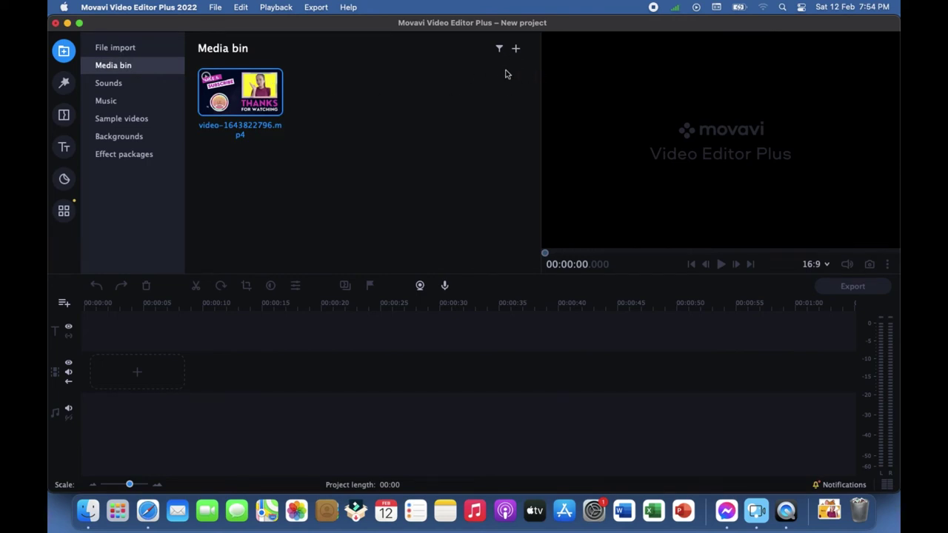
- Add video-1643822790.mp4 from the Downloads folder to the media bin
click(517, 51)
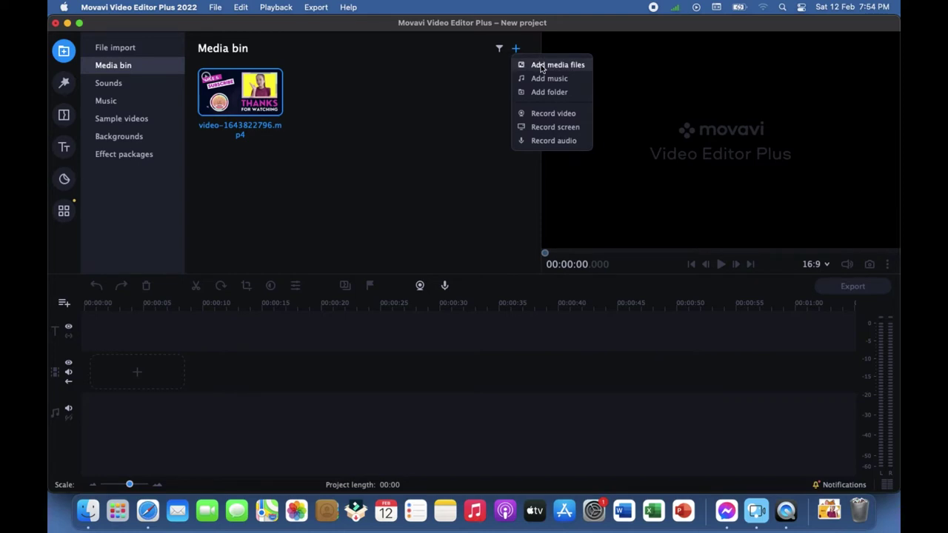
click(542, 66)
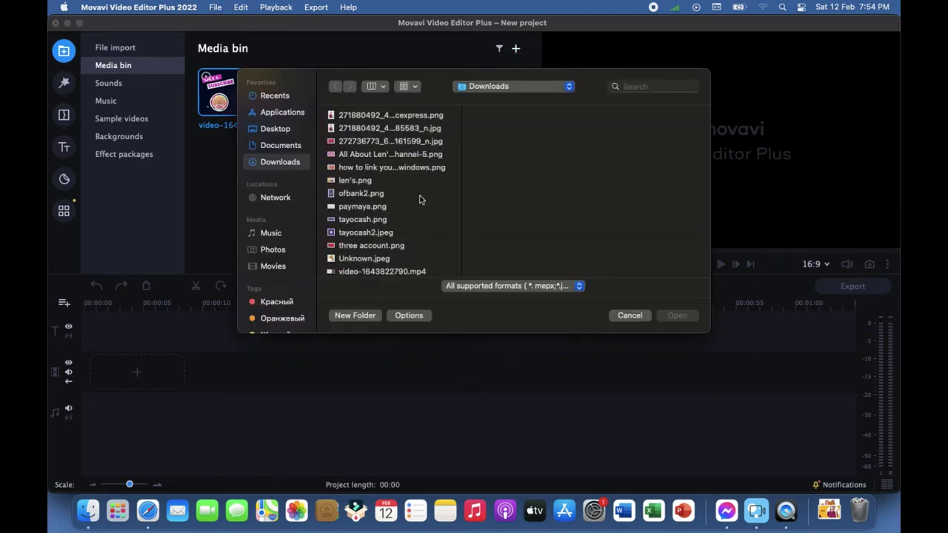
scroll(374, 228, down, 3)
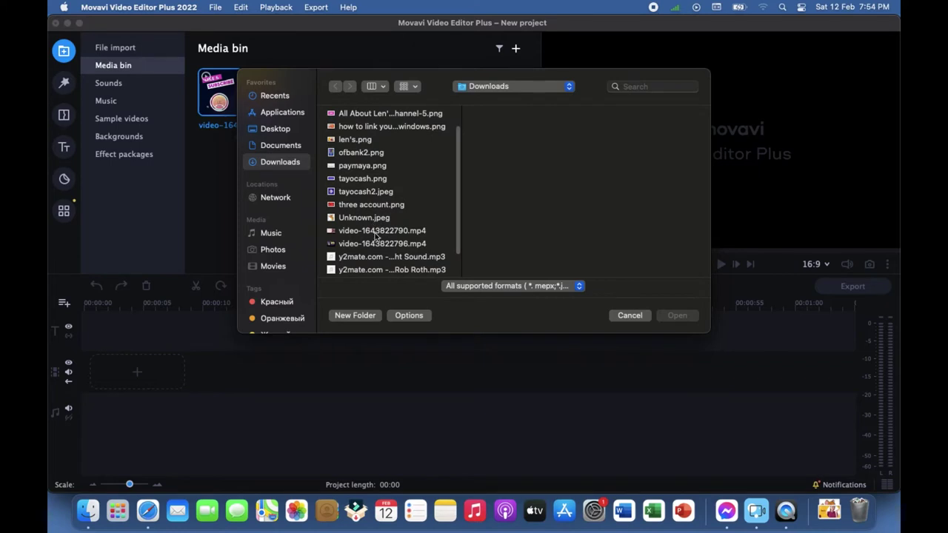
click(376, 232)
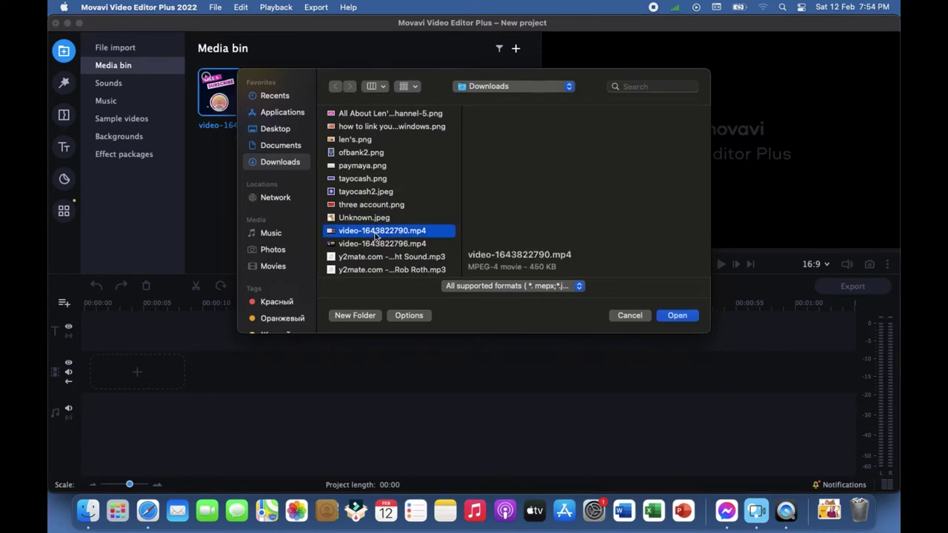
click(678, 316)
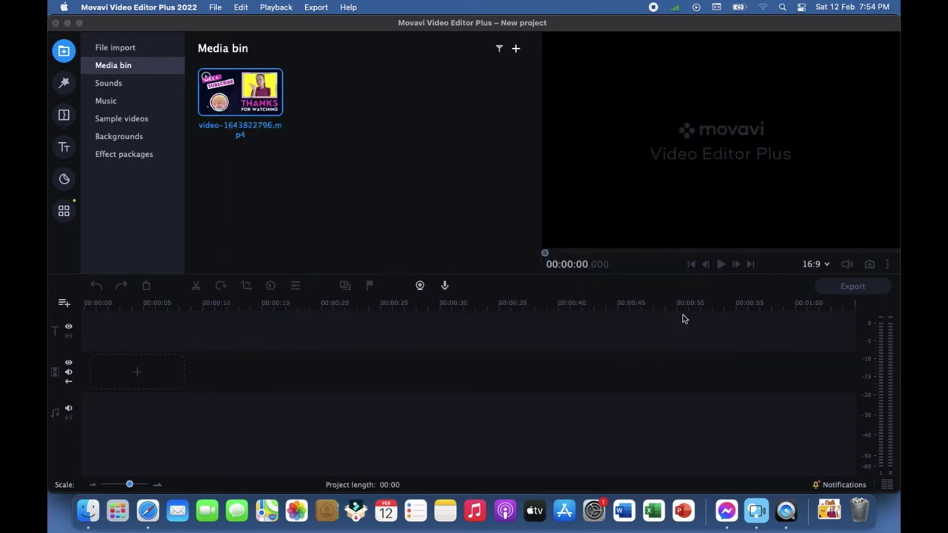
- Add Screen Recording 2022-02-12 at 7.51.55 PM.mov from the Desktop folder to the media bin
click(515, 51)
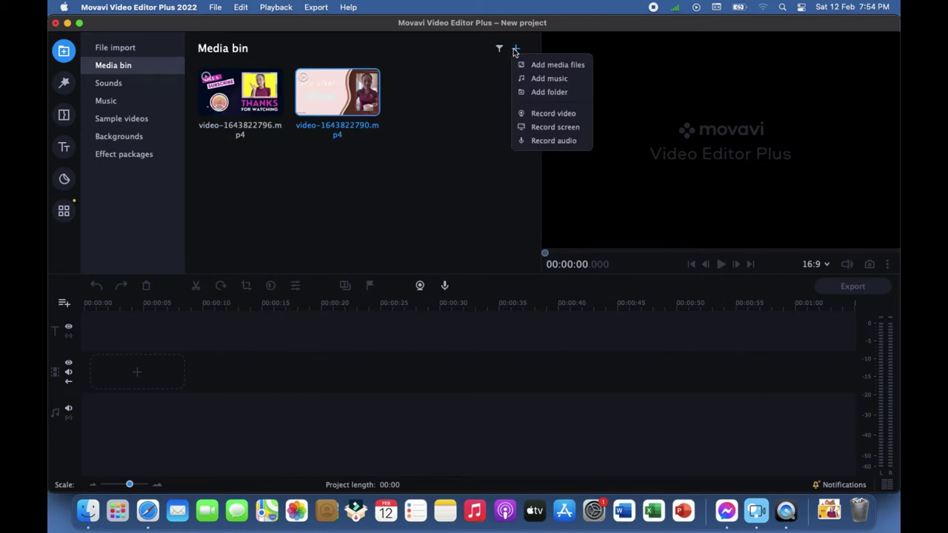
click(532, 65)
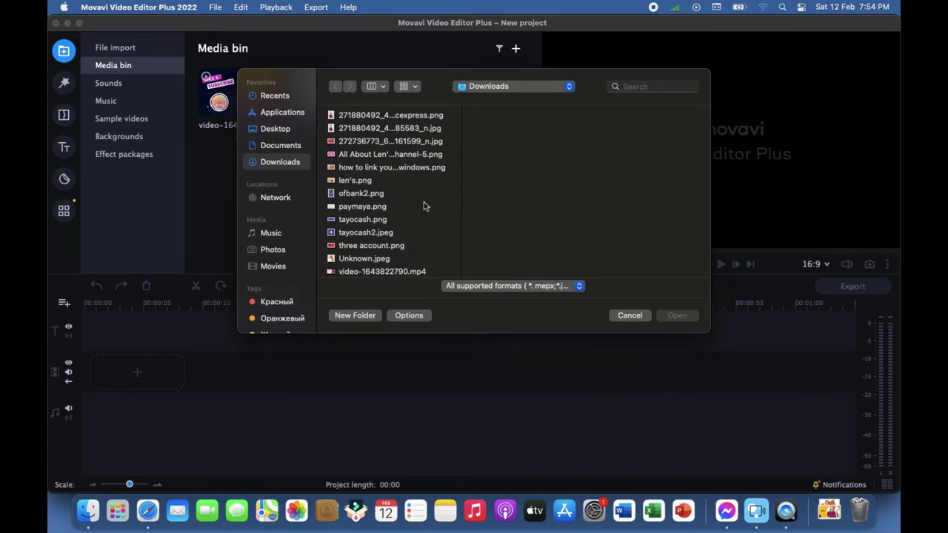
scroll(424, 206, down, 3)
scroll(424, 206, down, 2)
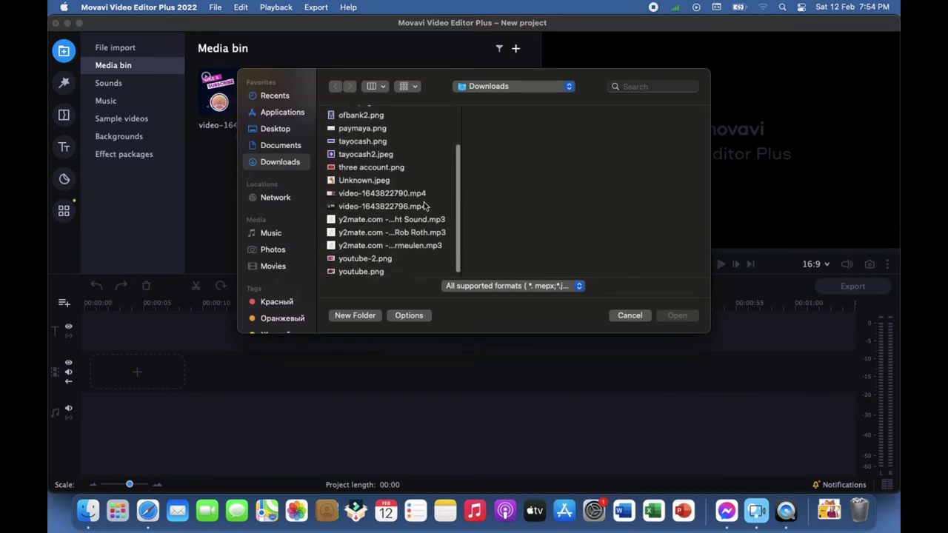
click(278, 148)
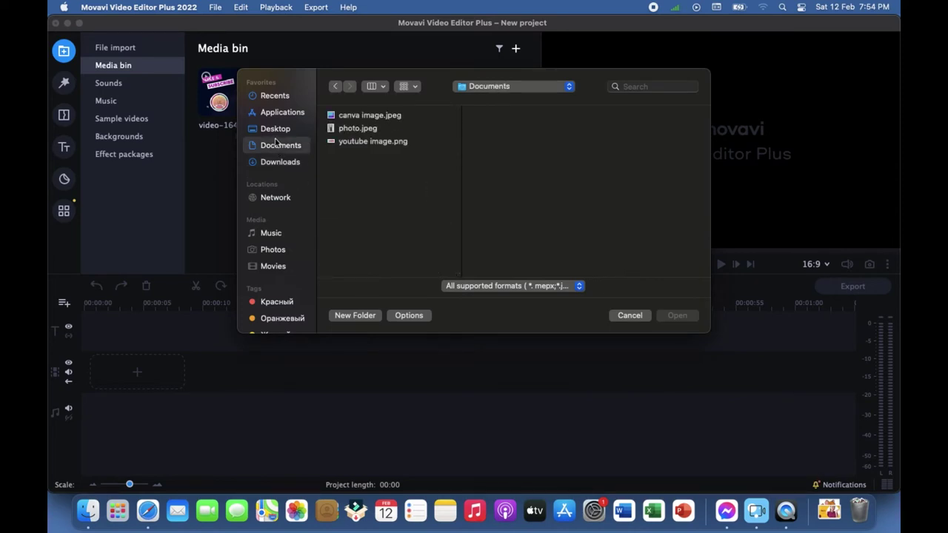
click(275, 131)
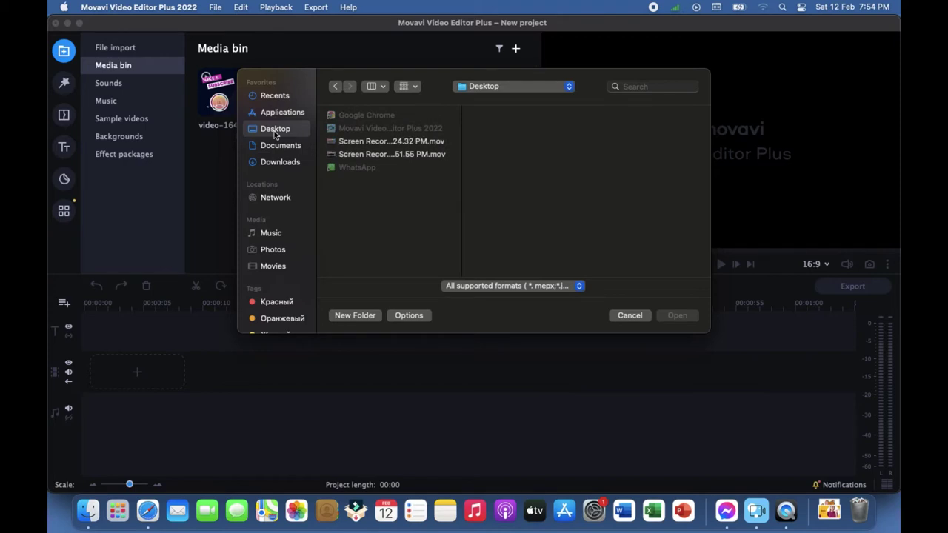
click(390, 155)
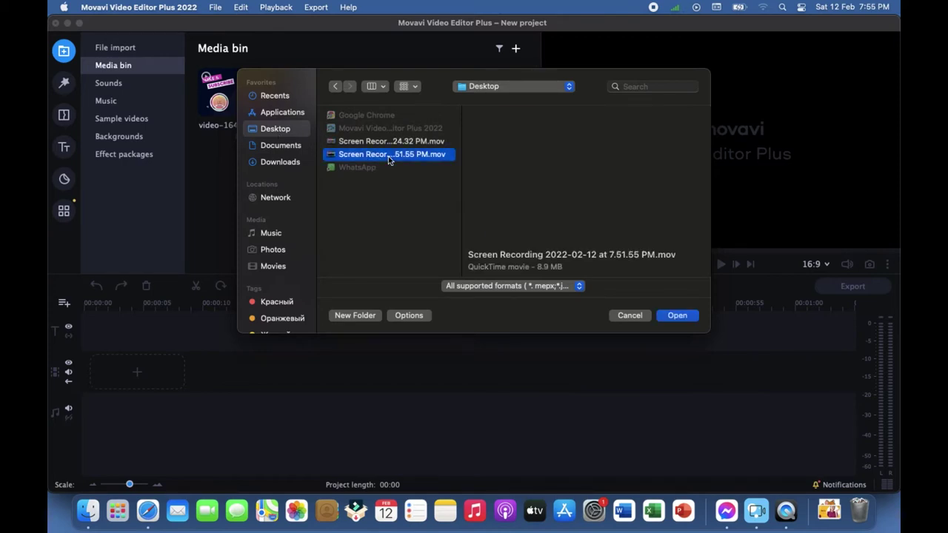
click(676, 317)
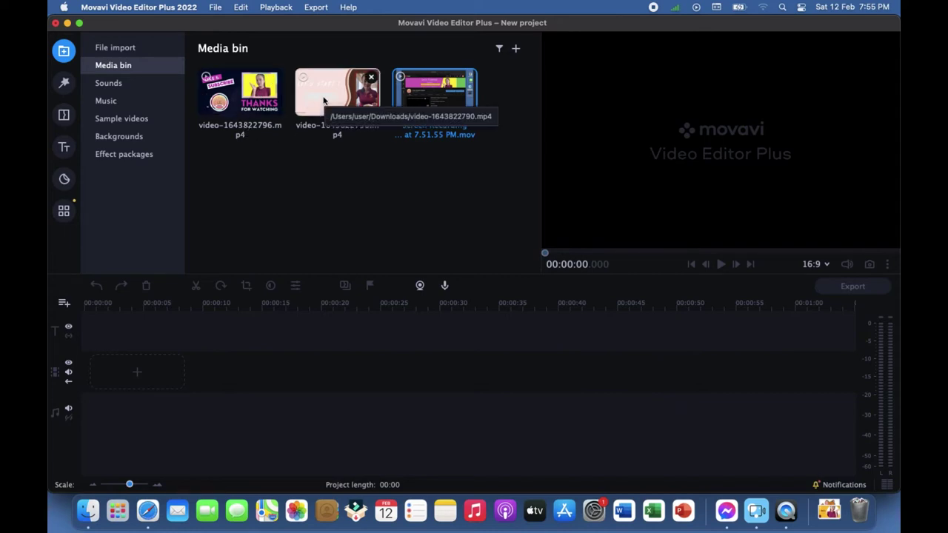
- Place video-1643822790.mp4 at the start of the video track, keeping the project's aspect ratio unchanged
drag(331, 97, 84, 356)
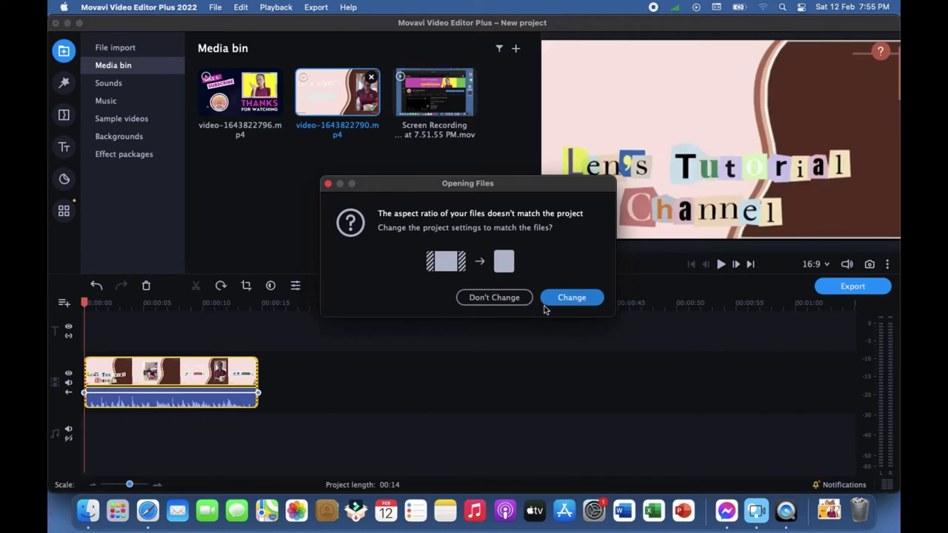
click(515, 300)
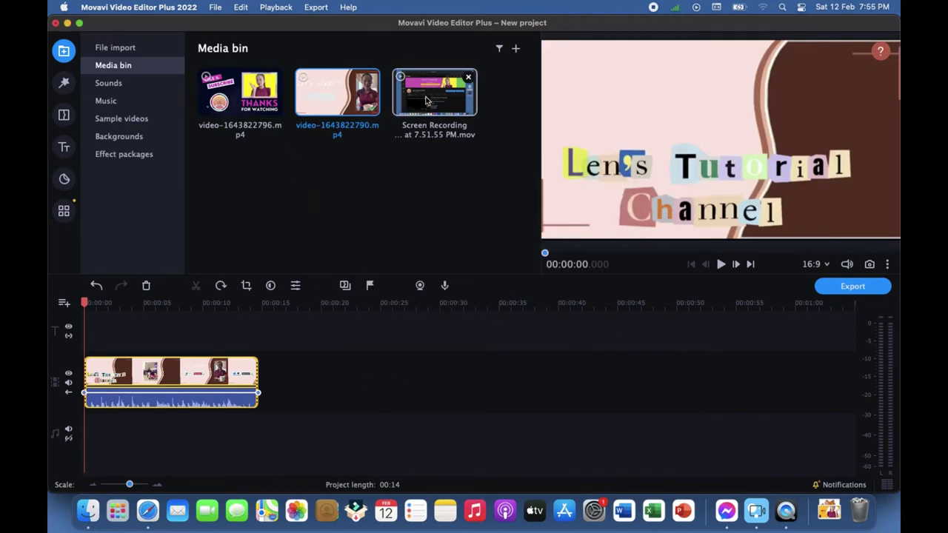
- Try the 7.51.55 PM screen recording after the intro clip on the video track, and delete it from the timeline
drag(426, 100, 263, 368)
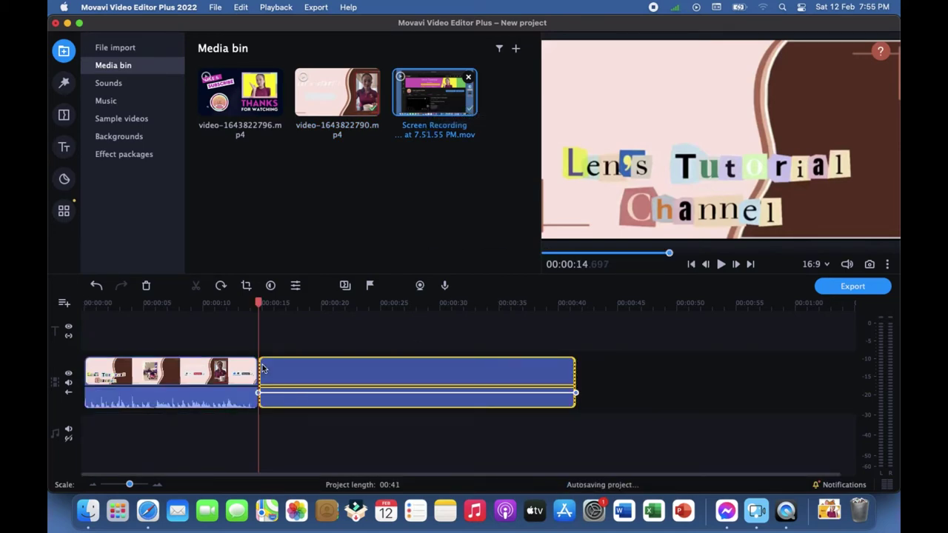
click(334, 383)
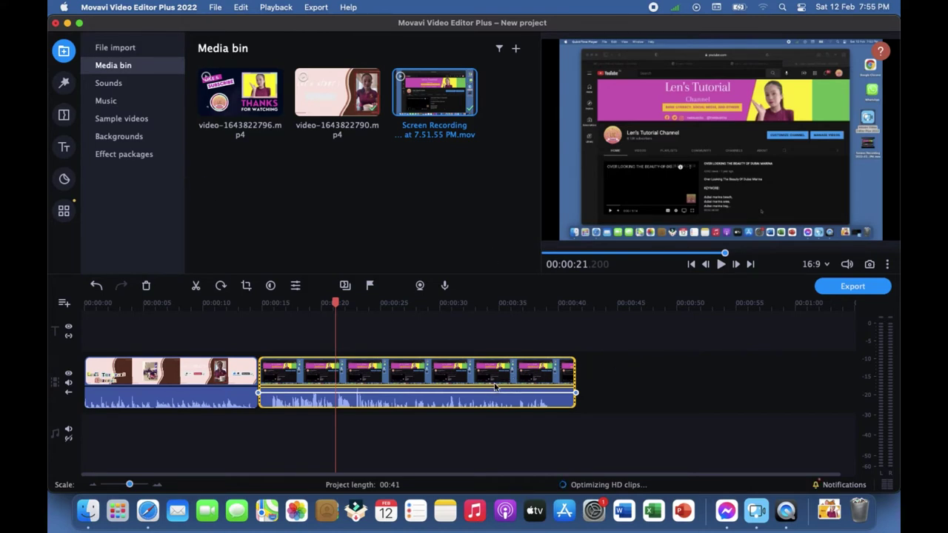
click(497, 388)
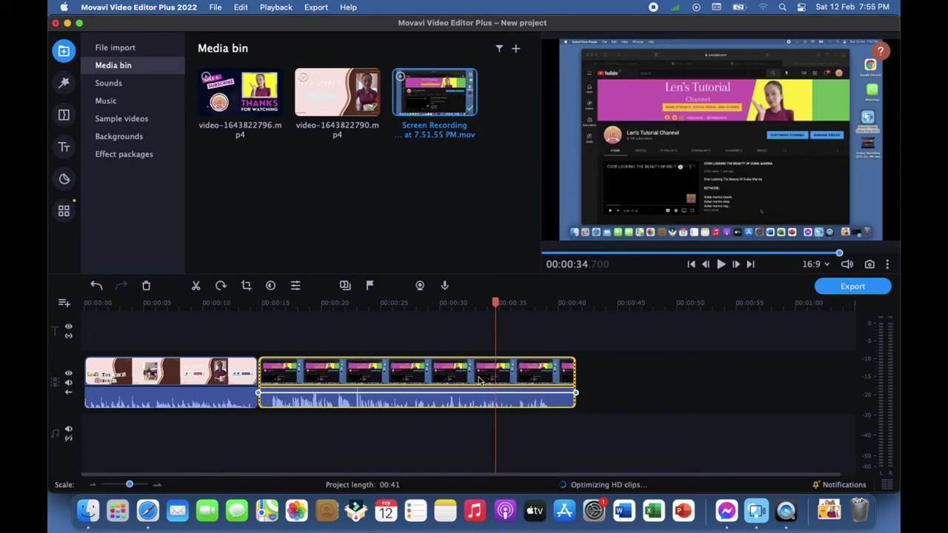
click(415, 382)
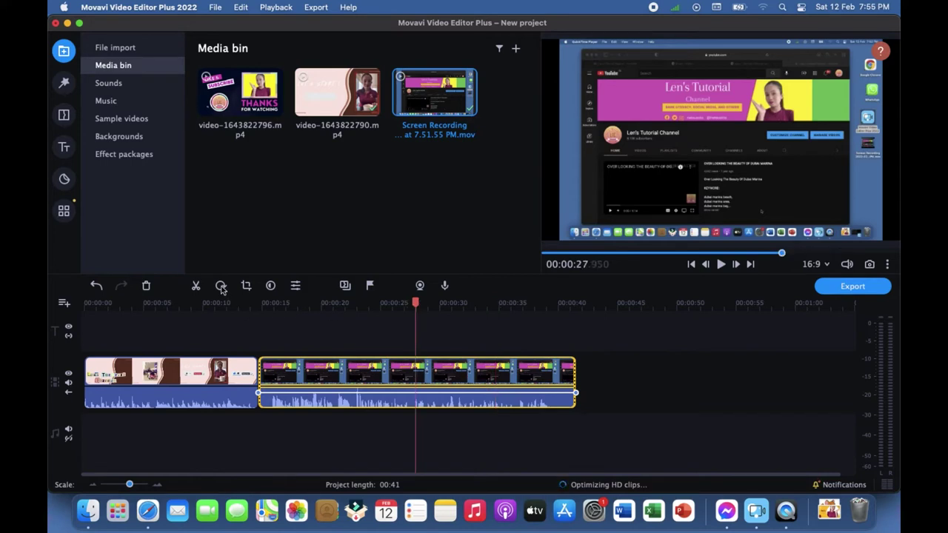
click(147, 286)
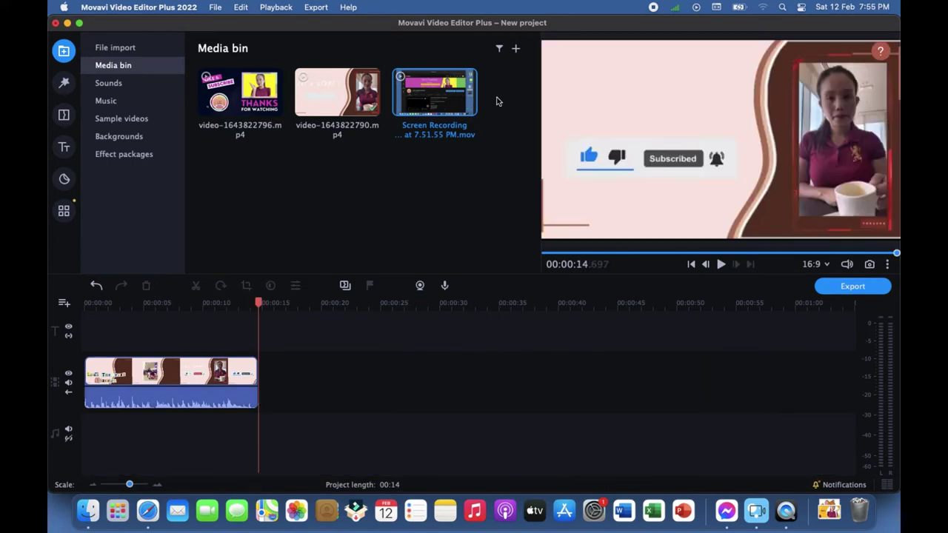
- Import Screen Recording 2022-02-12 at 4.24.32 PM.mov from the Desktop folder and place it directly after the intro clip on the video track
click(517, 50)
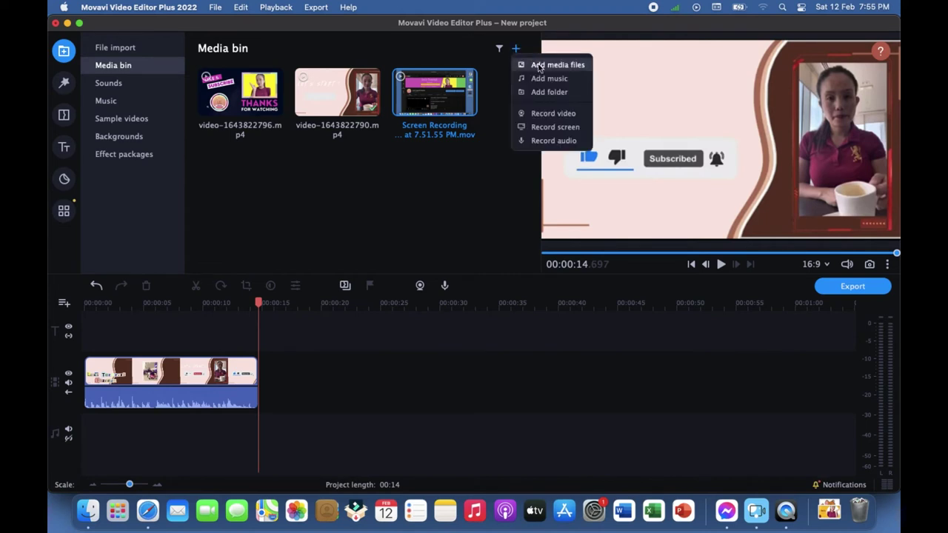
click(537, 65)
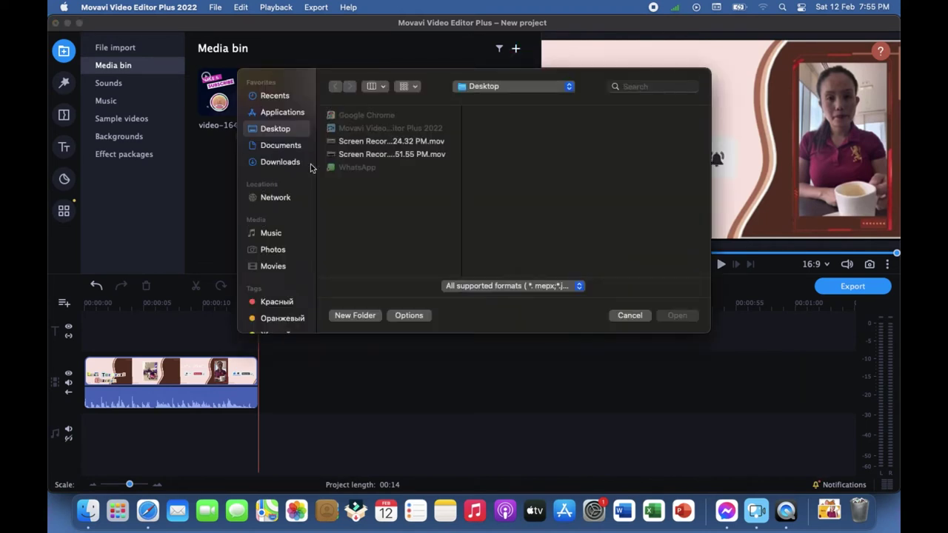
click(364, 143)
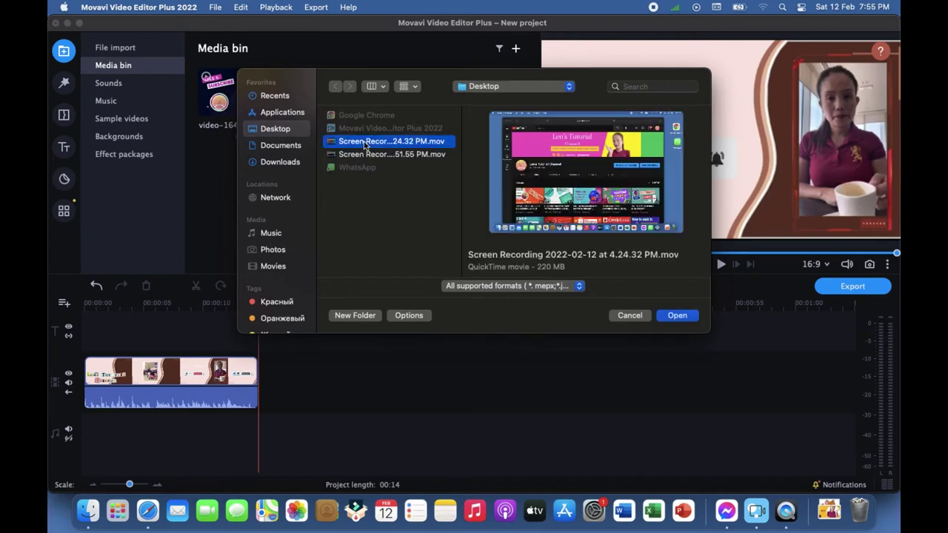
click(677, 315)
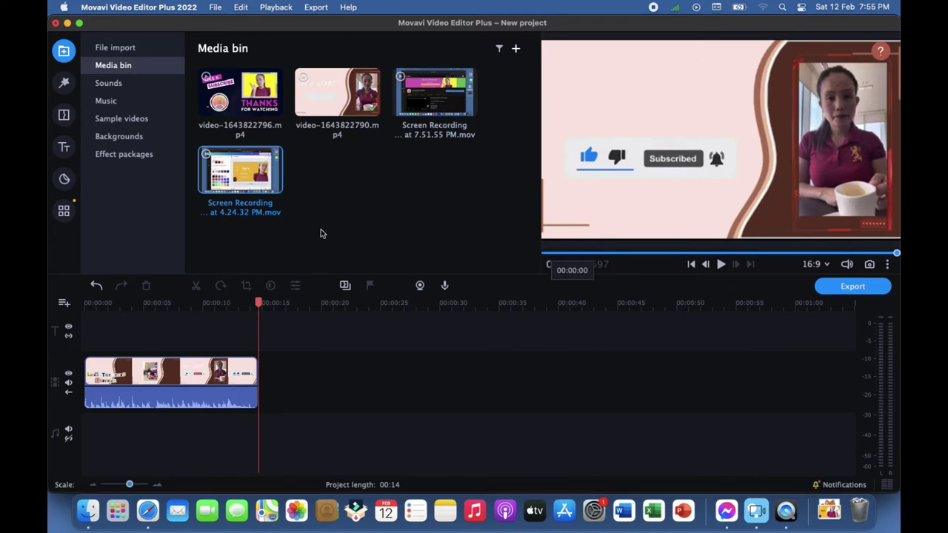
drag(241, 172, 260, 362)
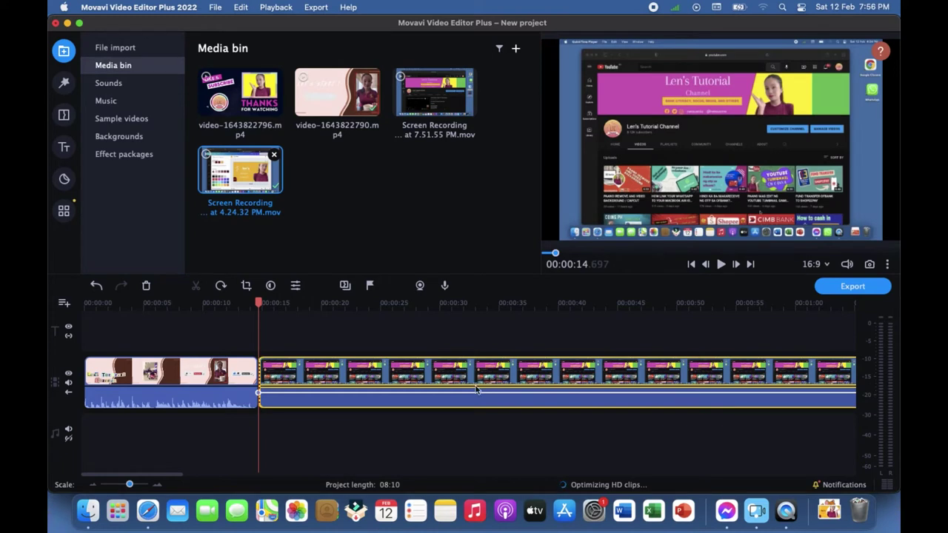
- Place video-1643822796.mp4 as the outro directly after the end of the screen recording on the video track
scroll(476, 390, right, 15)
scroll(476, 390, right, 10)
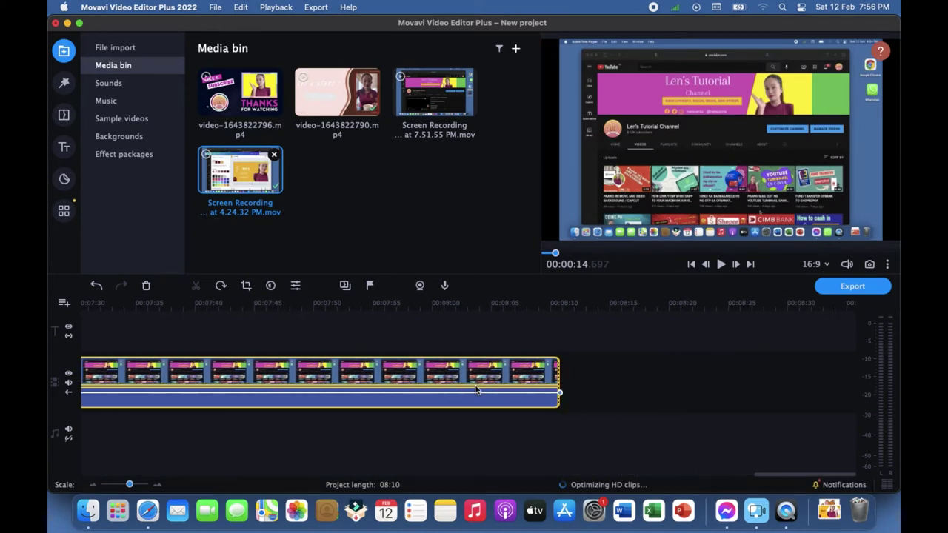
click(565, 385)
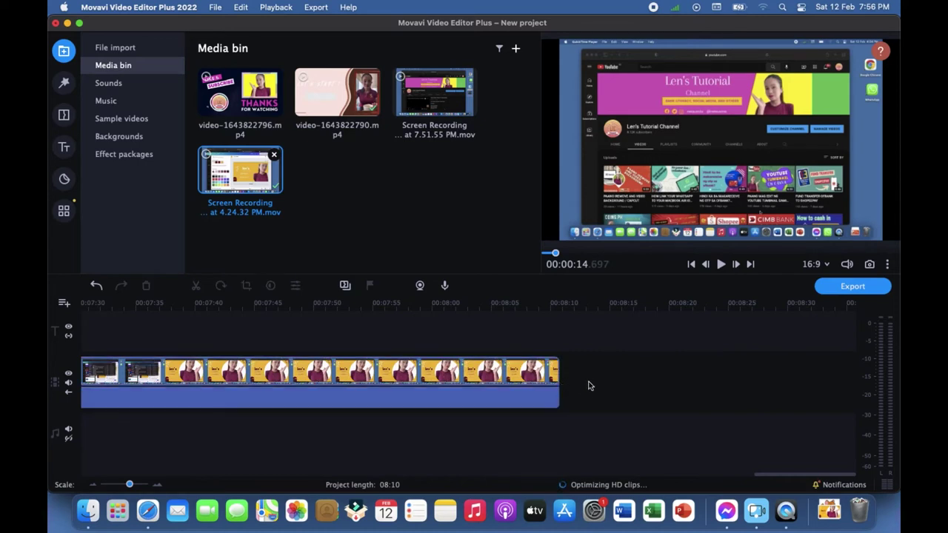
click(231, 92)
drag(231, 93, 561, 363)
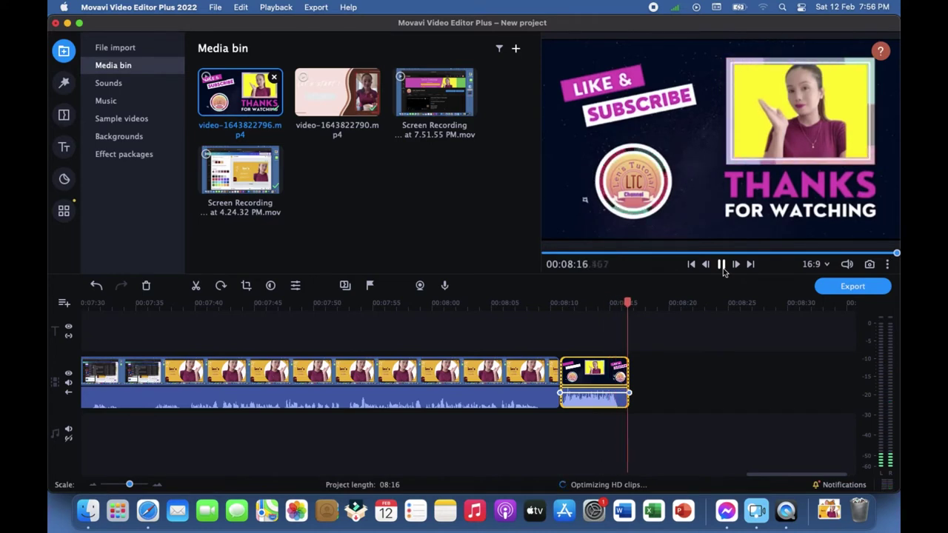
- Preview the assembled project from the beginning and pause playback during the intro clip
click(721, 265)
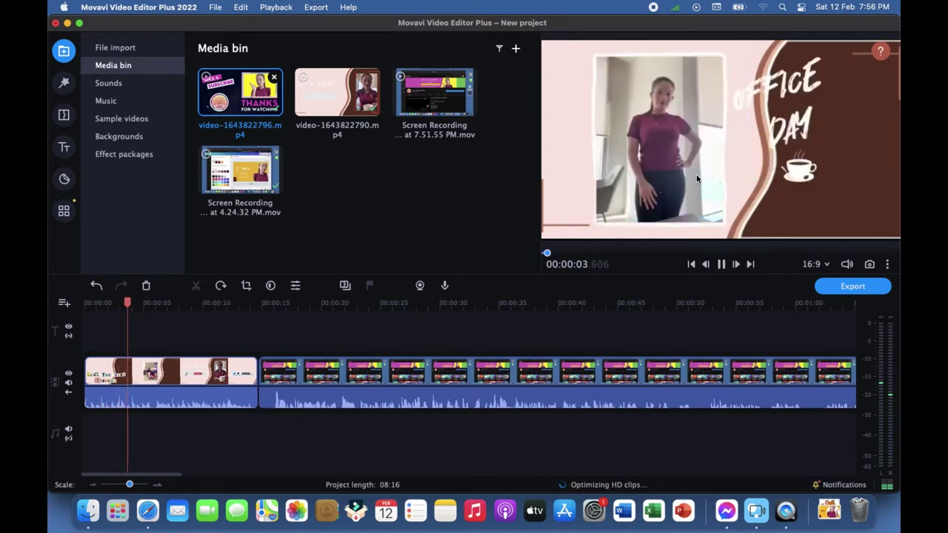
click(721, 265)
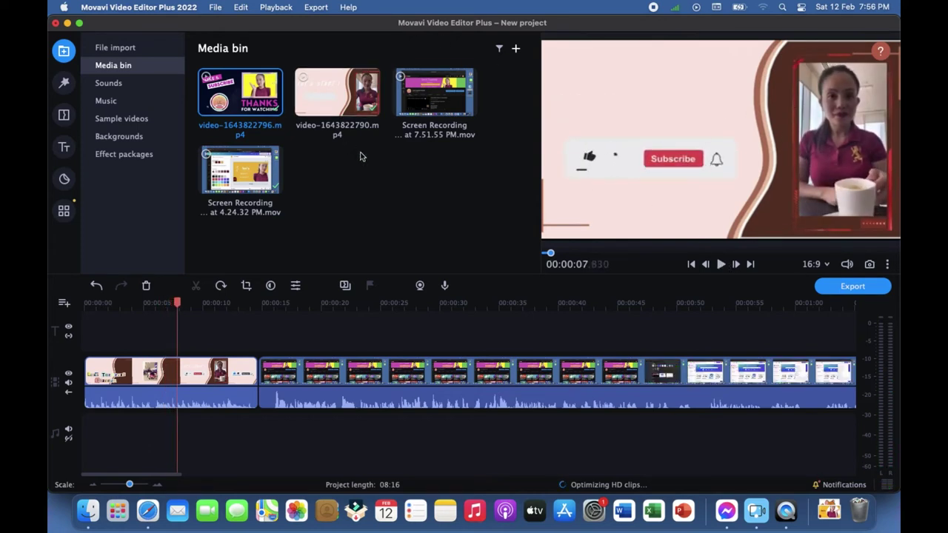
- Import y2mate.com - Fade Alan Walker No Copyright Sound.mp3 from Downloads and place it on the audio track at the start of the screen recording
click(517, 50)
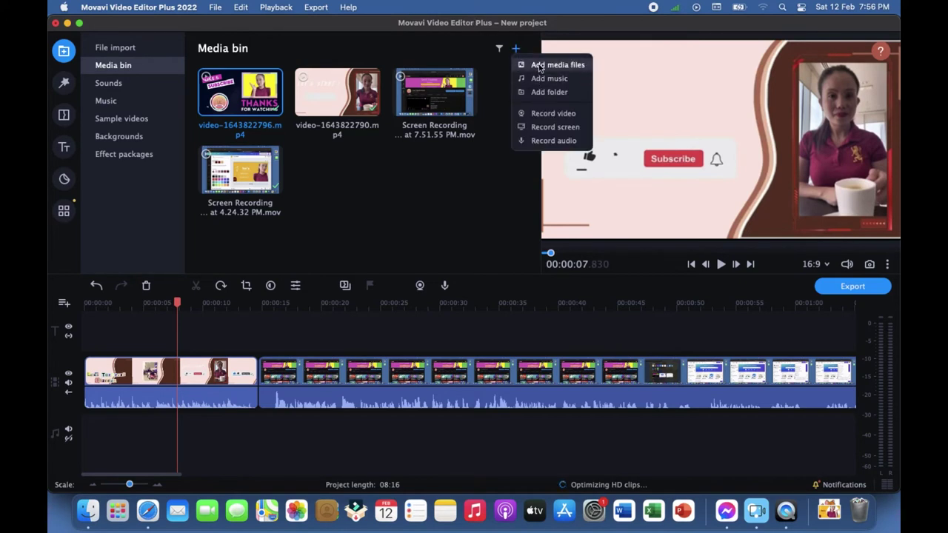
click(540, 66)
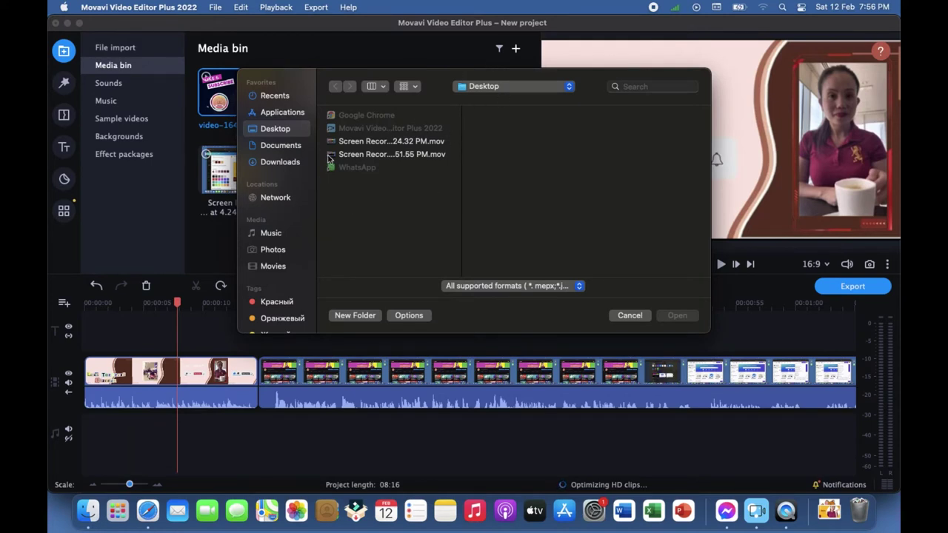
click(297, 162)
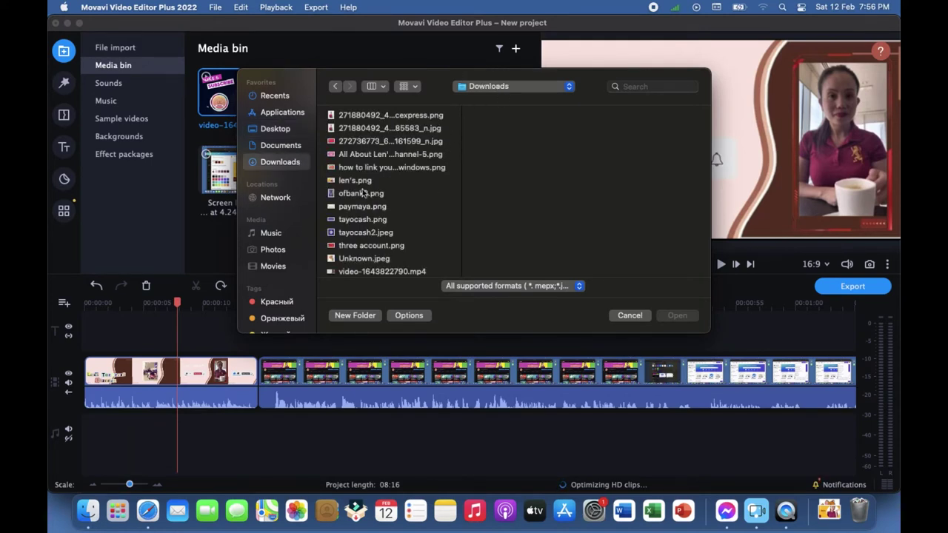
scroll(376, 172, down, 5)
scroll(375, 172, down, 1)
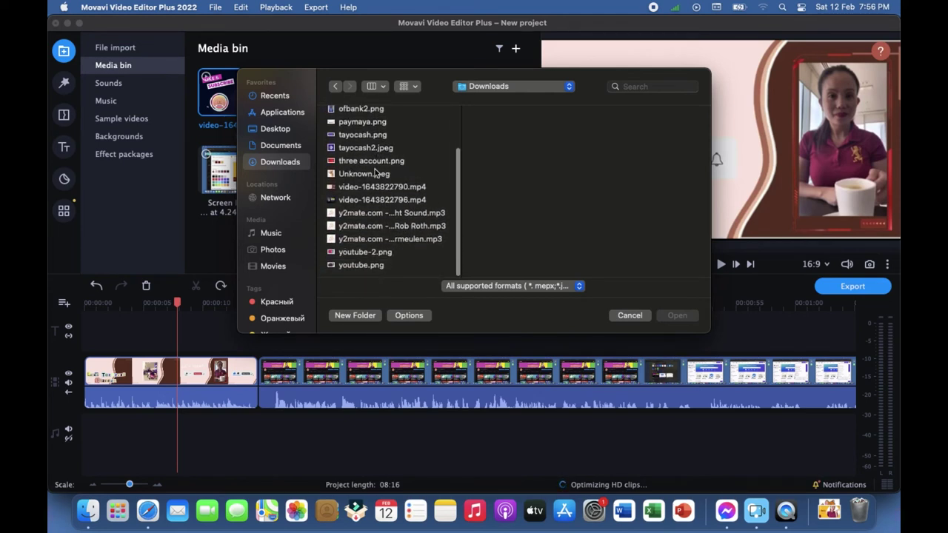
click(390, 213)
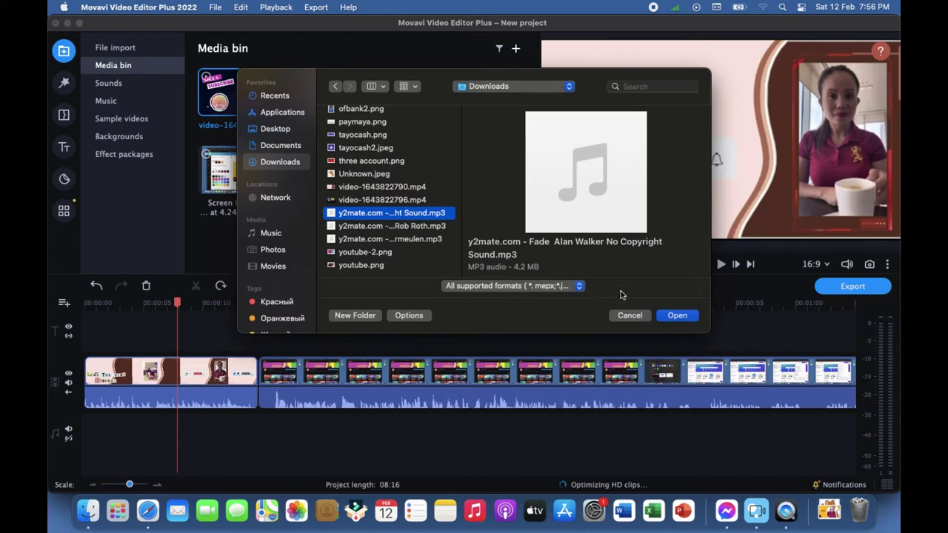
click(674, 315)
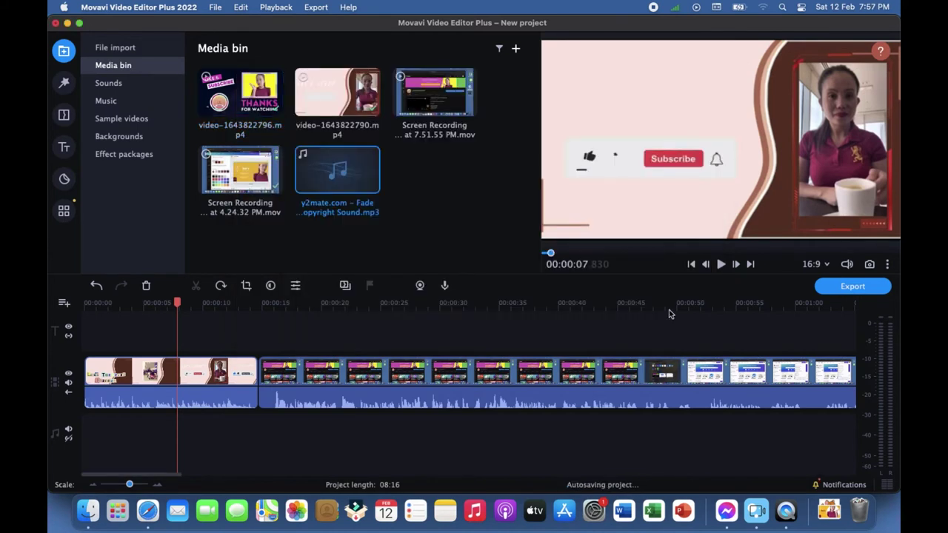
drag(337, 175, 259, 420)
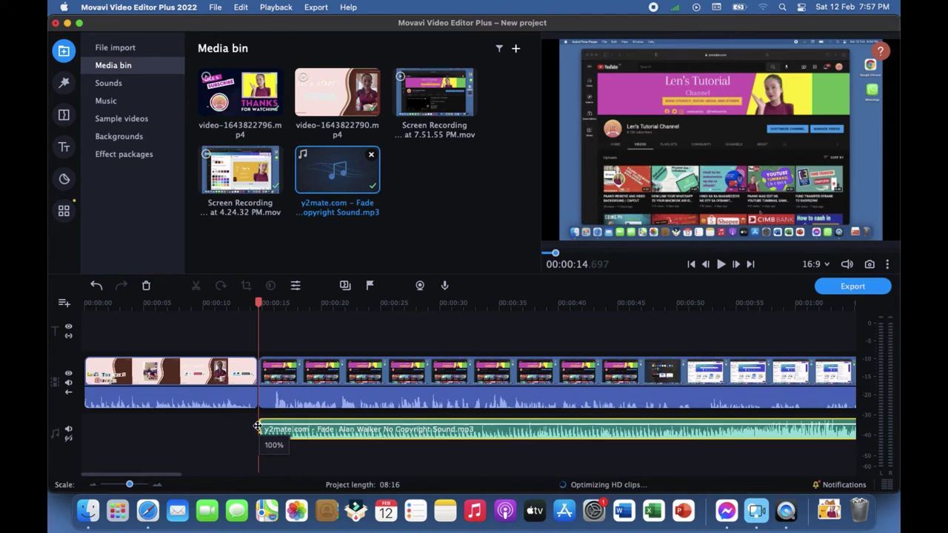
- Lower the music clip's volume curve at both its start and its end to below 10%
drag(258, 427, 257, 433)
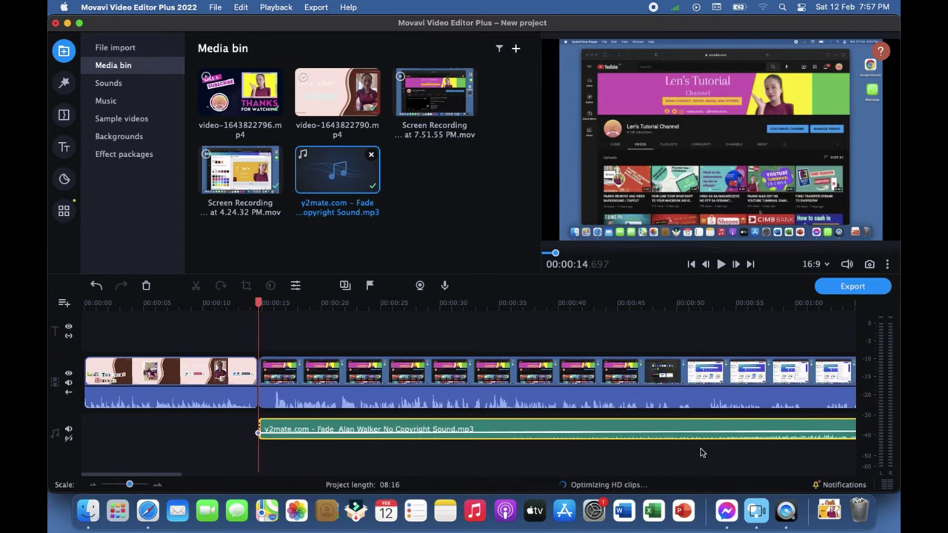
scroll(702, 452, right, 15)
scroll(702, 452, right, 8)
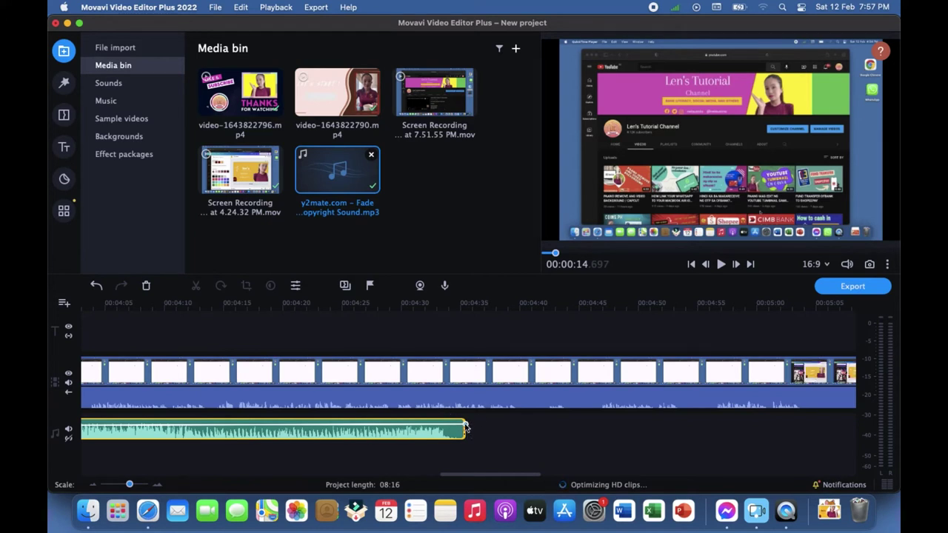
click(465, 427)
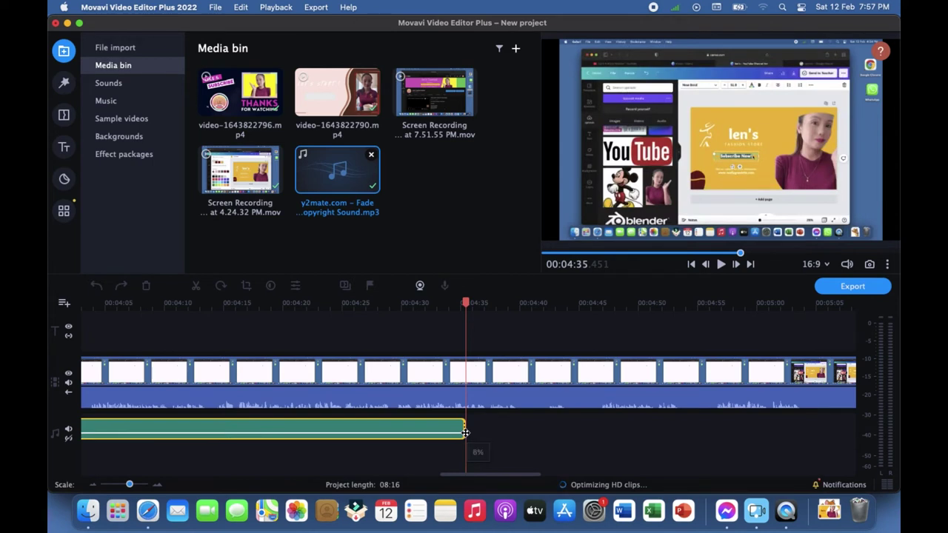
scroll(526, 428, right, 5)
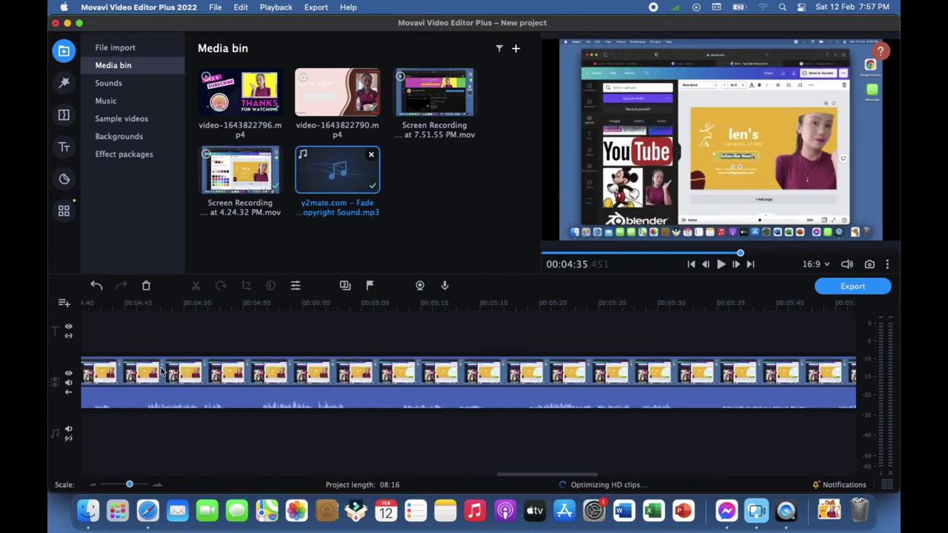
scroll(184, 426, left, 15)
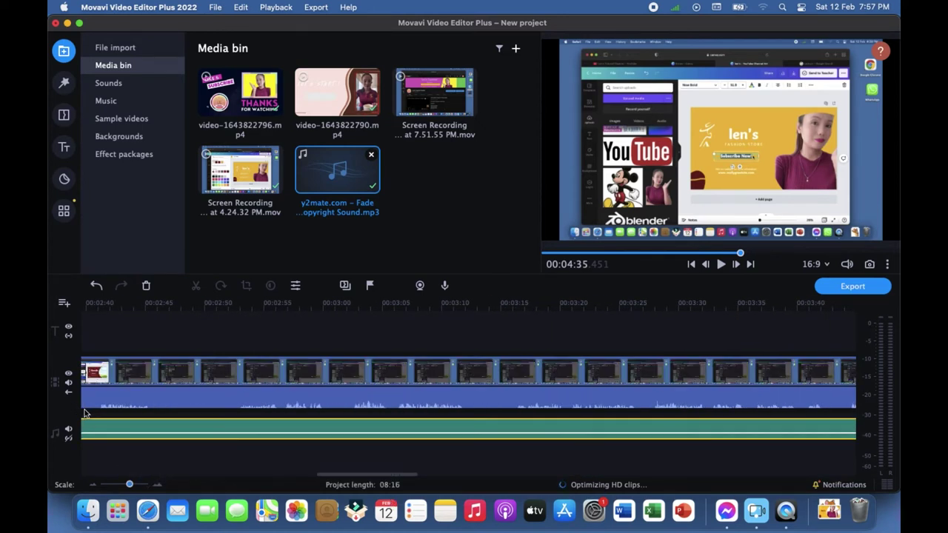
- Play the project from the start of the screen recording to check the music level, and pause playback after about 25 seconds
click(721, 265)
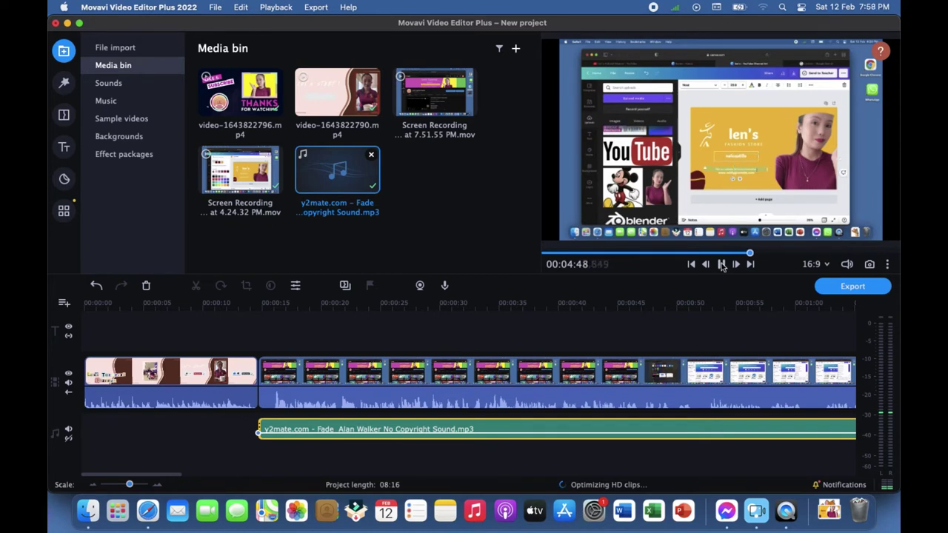
click(722, 265)
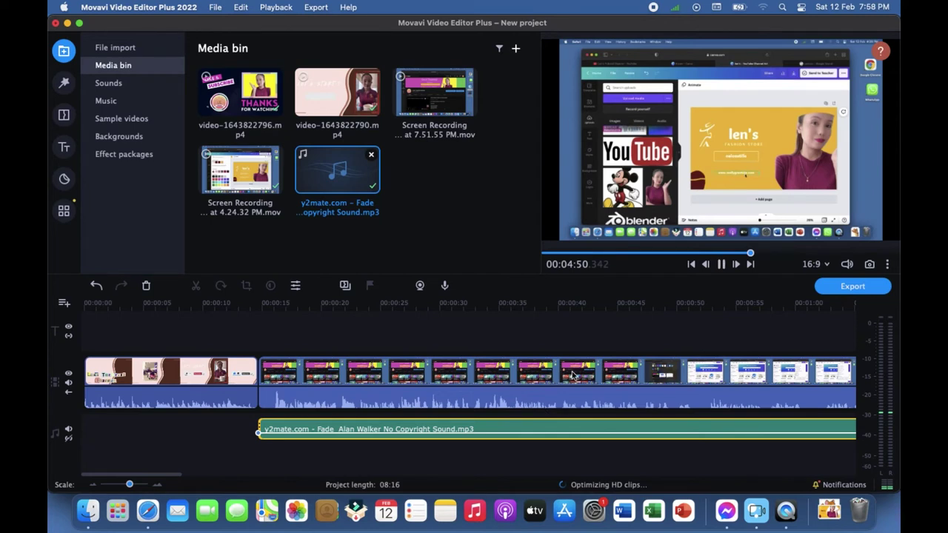
click(555, 254)
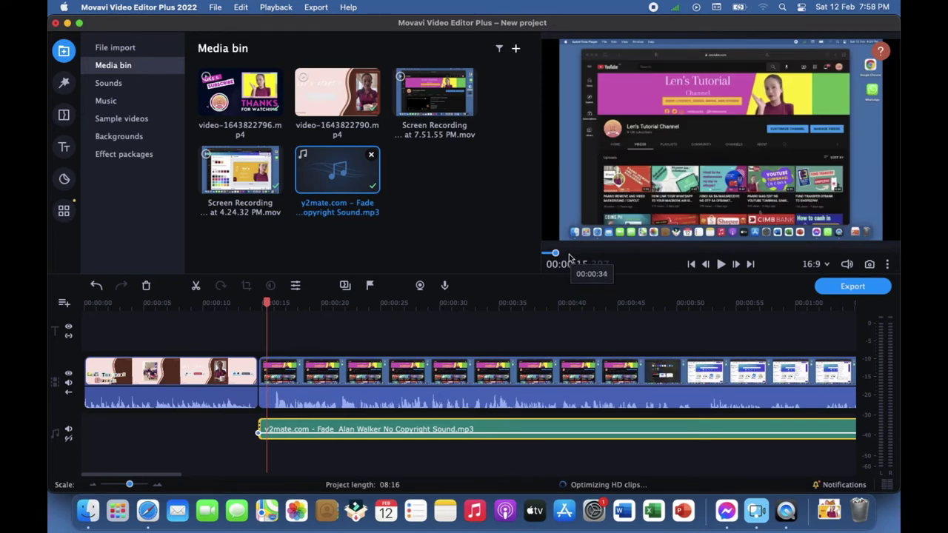
click(720, 265)
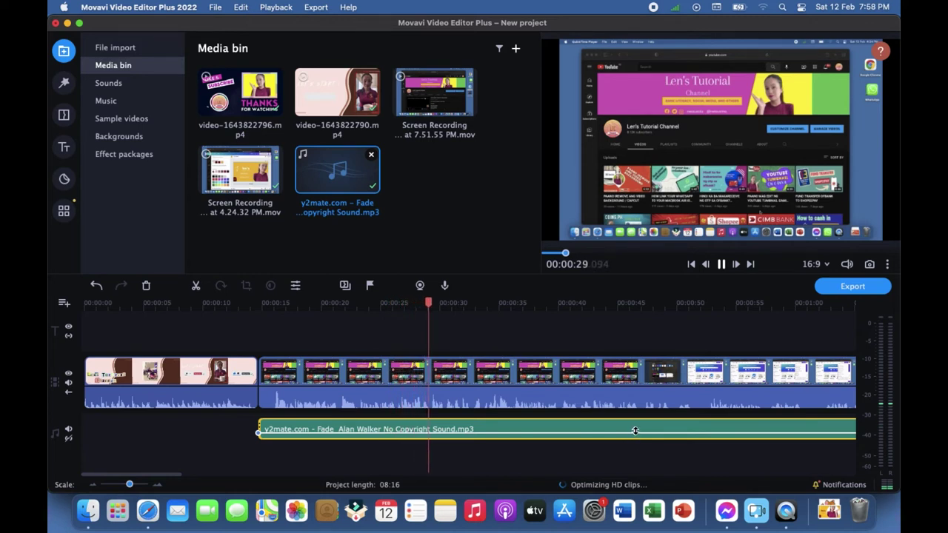
click(722, 265)
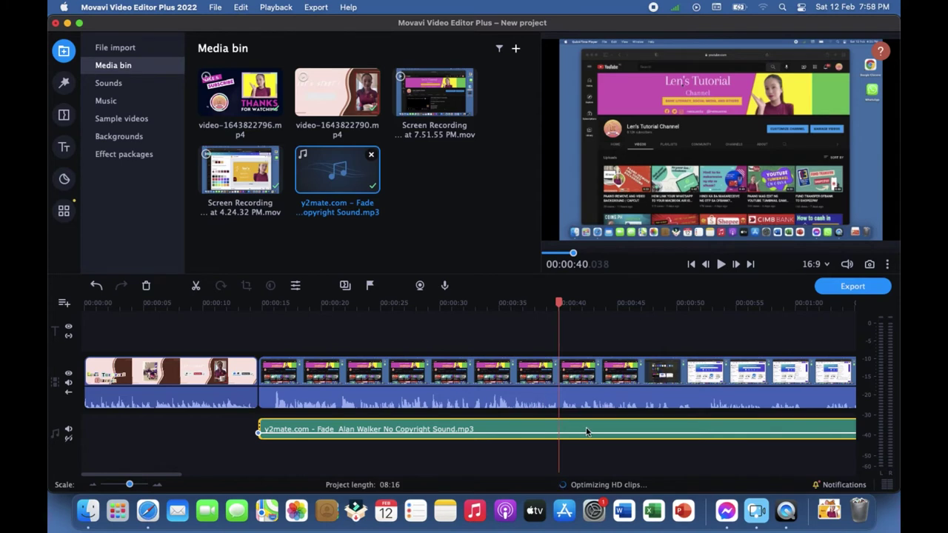
- Add a second copy of the Fade music directly after the first on the audio track and lower the volume at its start
scroll(586, 432, right, 15)
scroll(585, 431, right, 20)
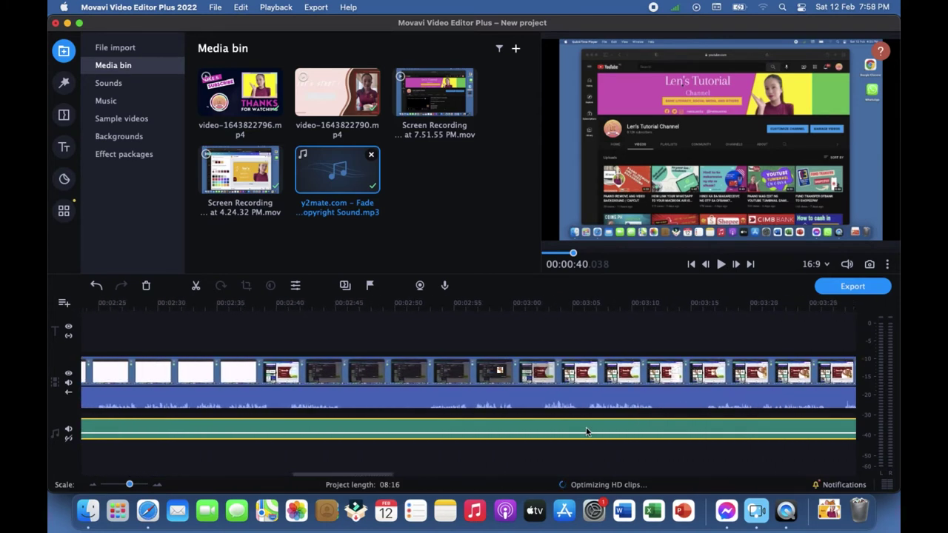
scroll(585, 432, right, 8)
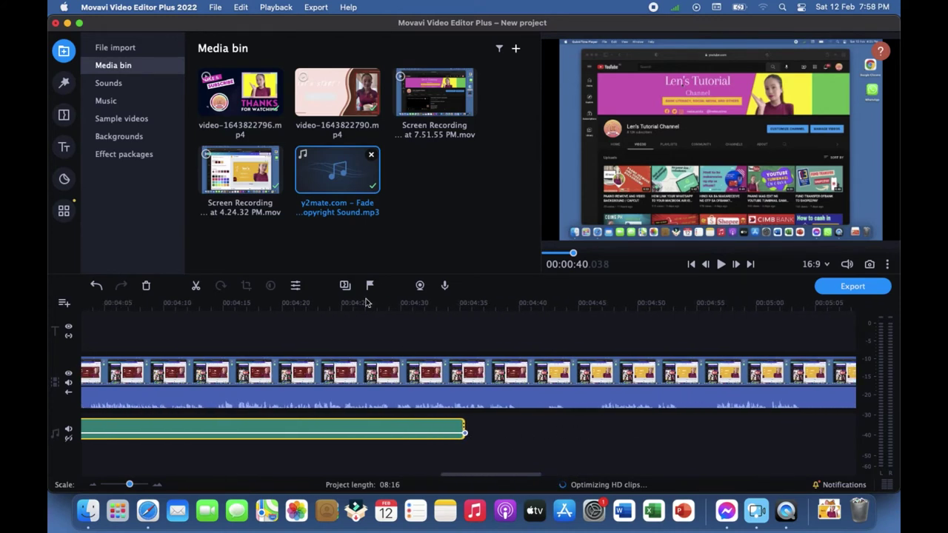
mouse_move(336, 166)
mouse_down()
mouse_move(485, 439)
mouse_move(466, 410)
mouse_move(464, 426)
mouse_up()
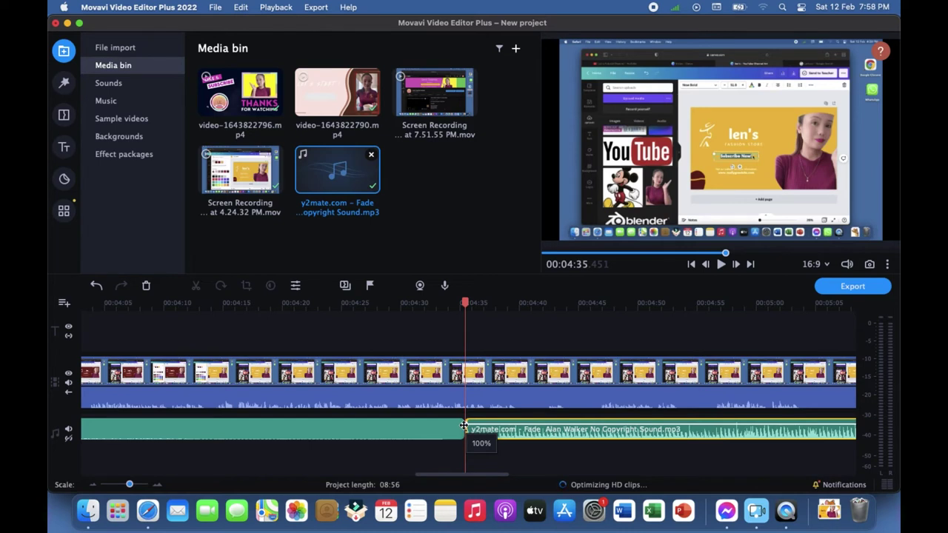
drag(464, 426, 464, 433)
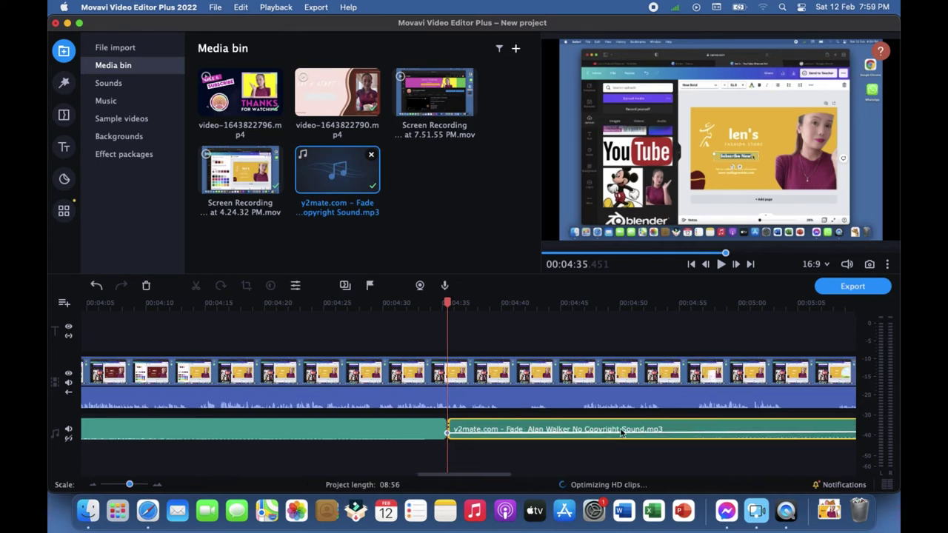
scroll(620, 432, right, 10)
scroll(620, 432, right, 10)
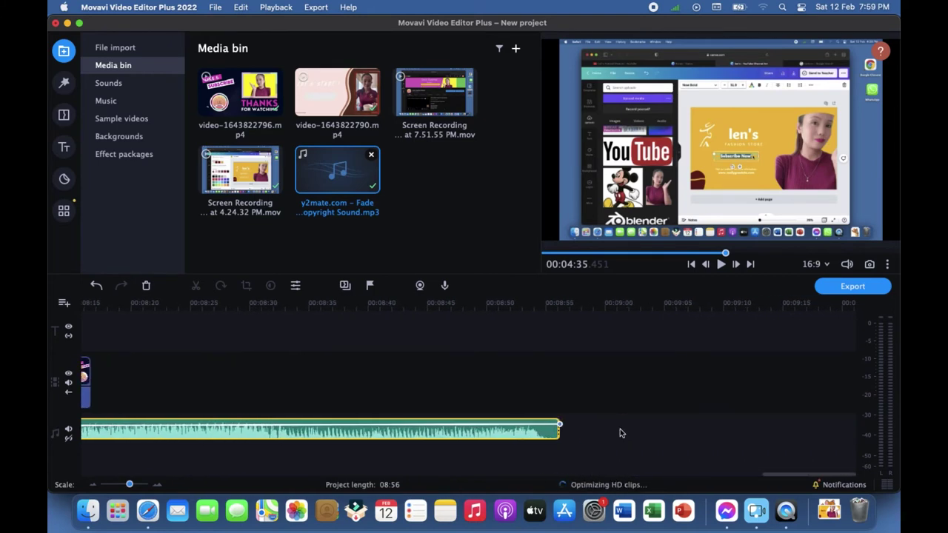
- Trim the second music clip to the end of the screen recording and try to lower the volume at its end
drag(560, 432, 226, 438)
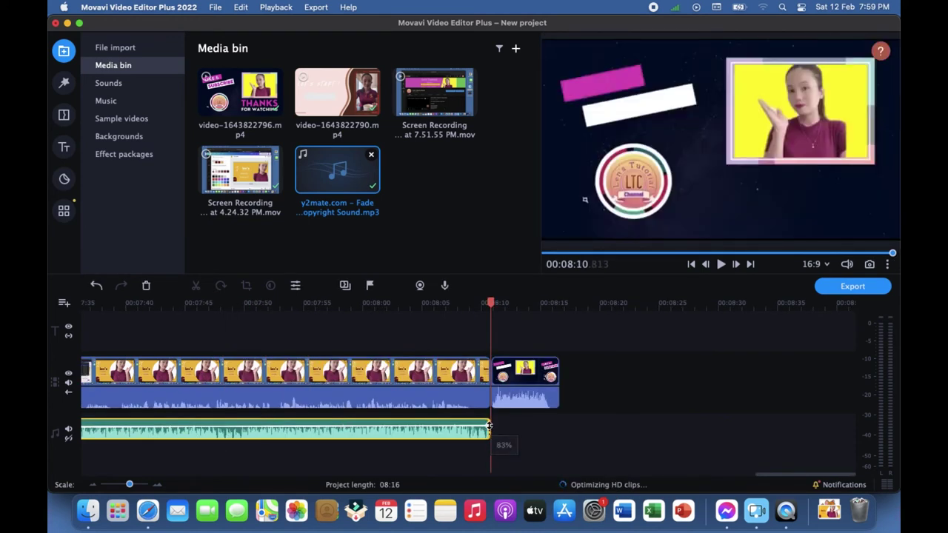
click(489, 432)
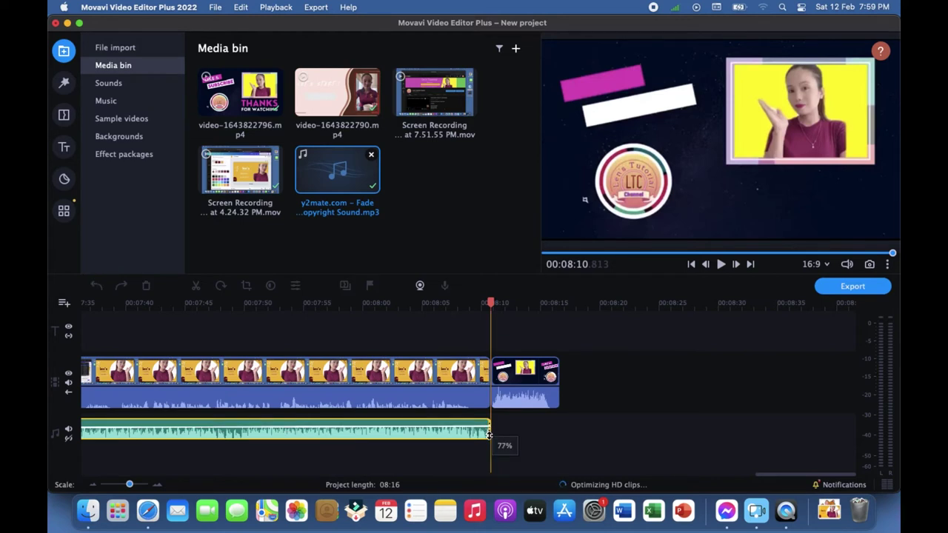
drag(488, 434, 488, 435)
click(489, 427)
drag(489, 432, 488, 435)
- Delete the second music clip from the audio track
click(436, 435)
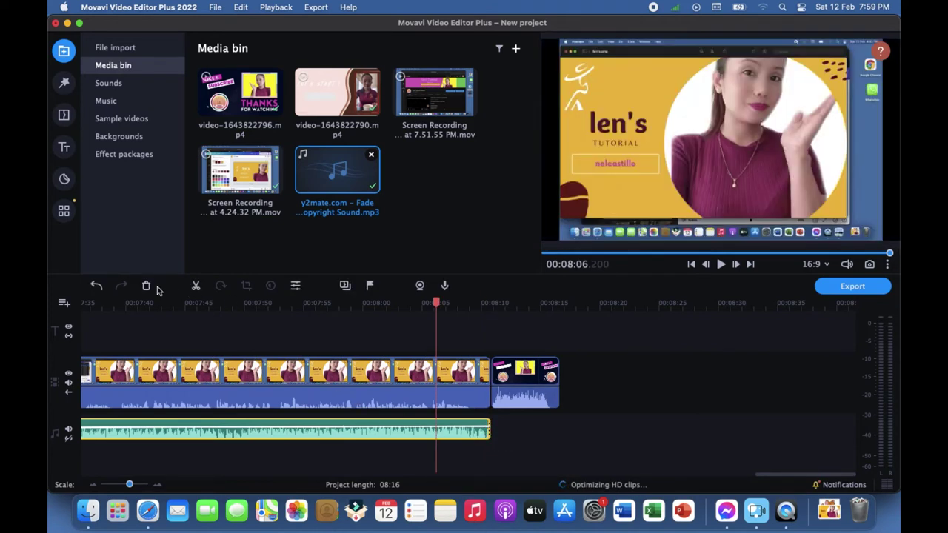
click(146, 286)
key(super+z)
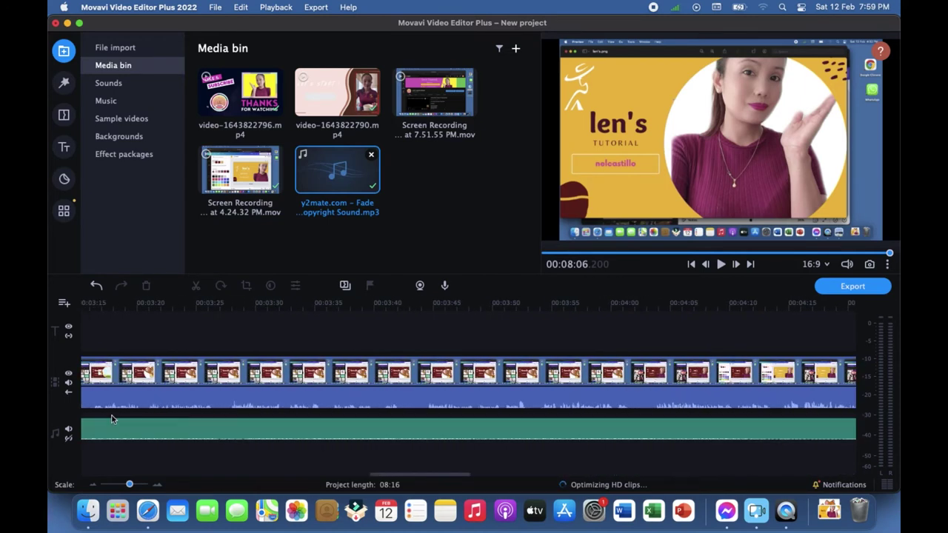
- Place the Fade music again directly after the first music clip and lower its volume curve at both the start and the end
scroll(723, 412, left, 2)
scroll(724, 407, right, 10)
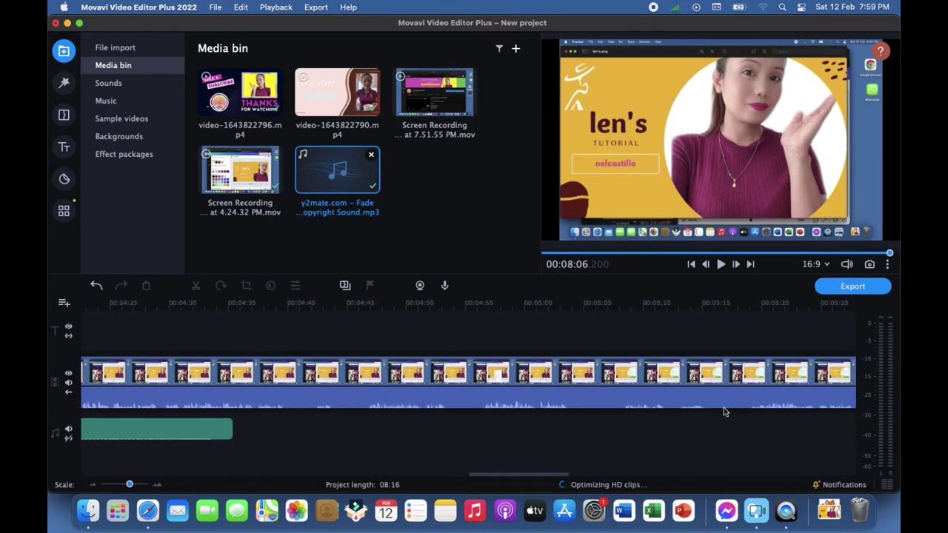
drag(337, 170, 200, 428)
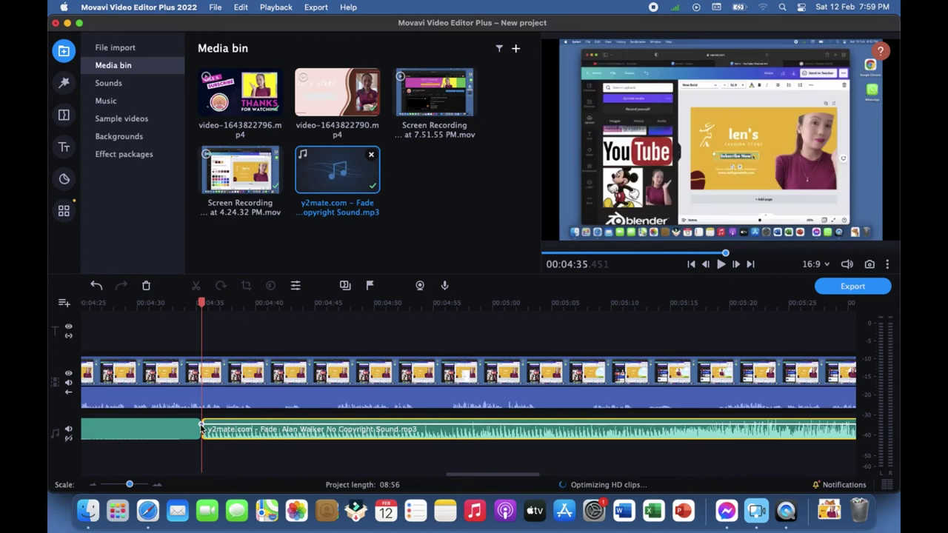
drag(201, 428, 201, 432)
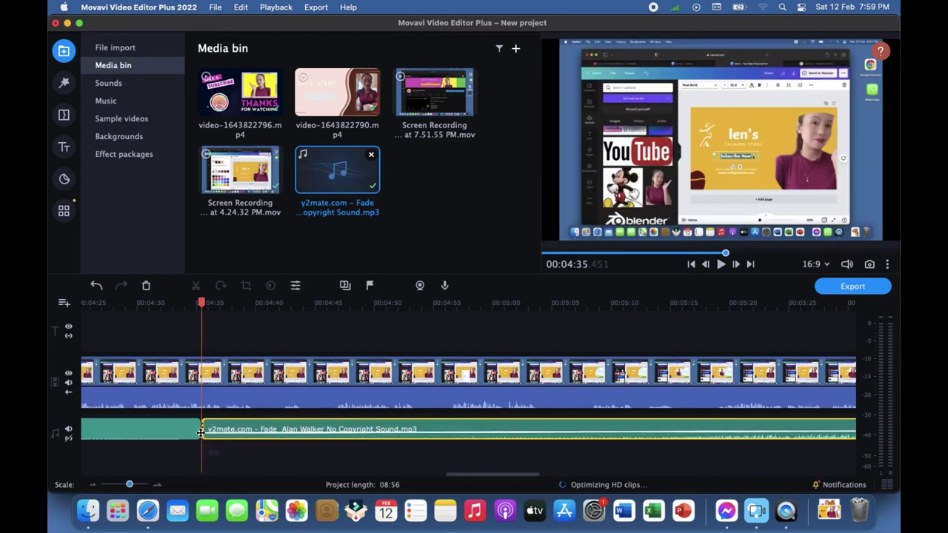
scroll(477, 426, right, 15)
scroll(477, 425, right, 20)
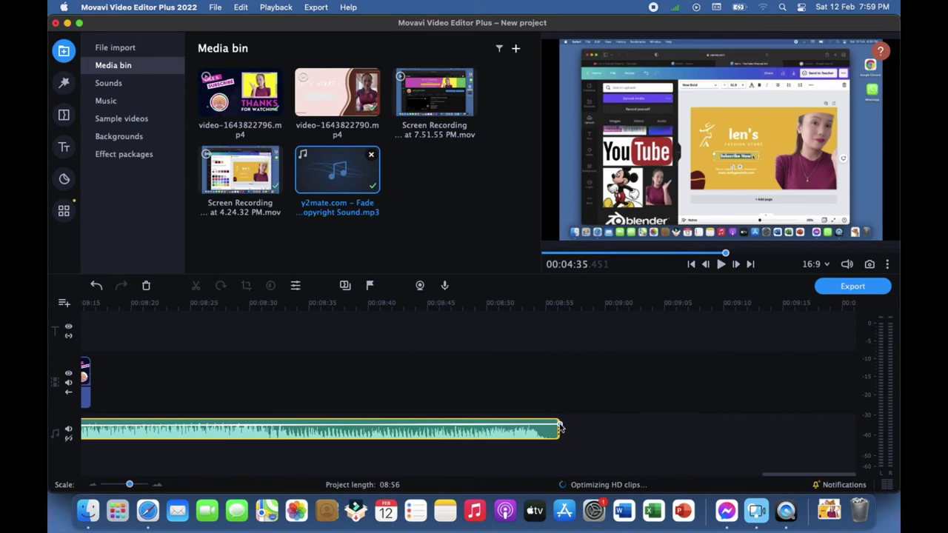
drag(561, 425, 561, 434)
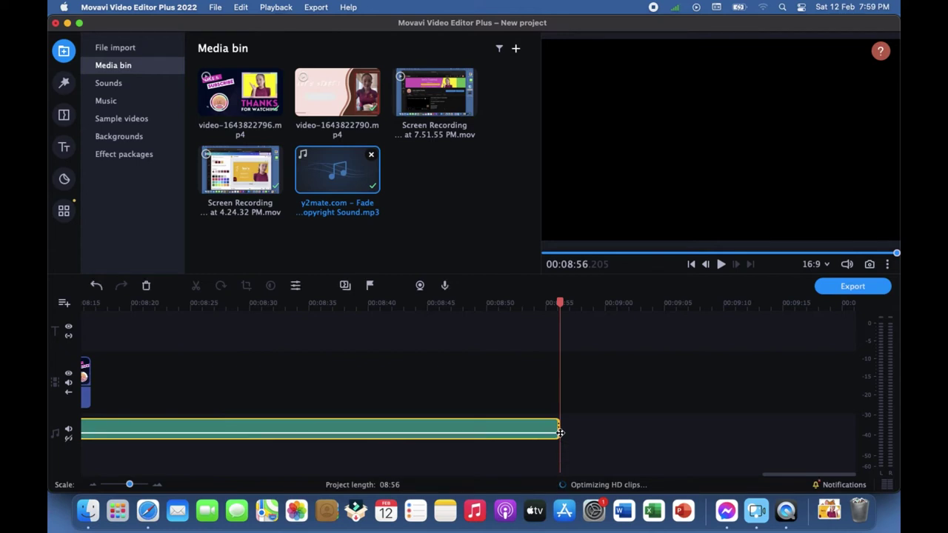
- Shift the second Fade music clip slightly earlier to overlap the first, and trim its end to the end of the screen recording
click(599, 443)
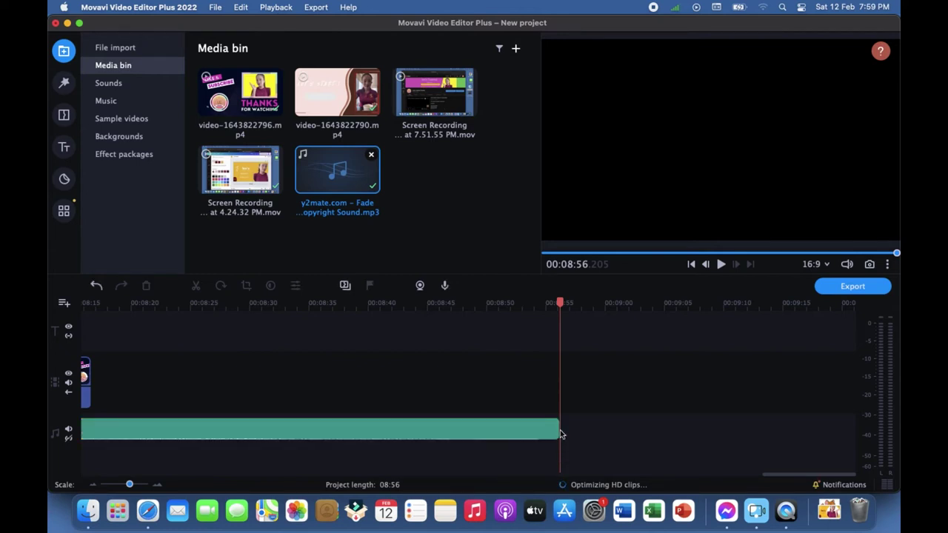
click(558, 432)
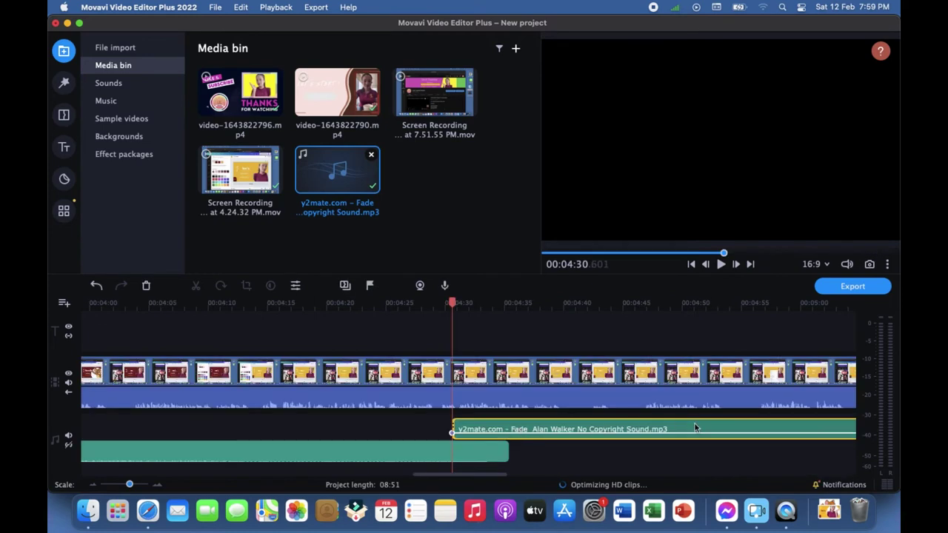
scroll(694, 423, right, 15)
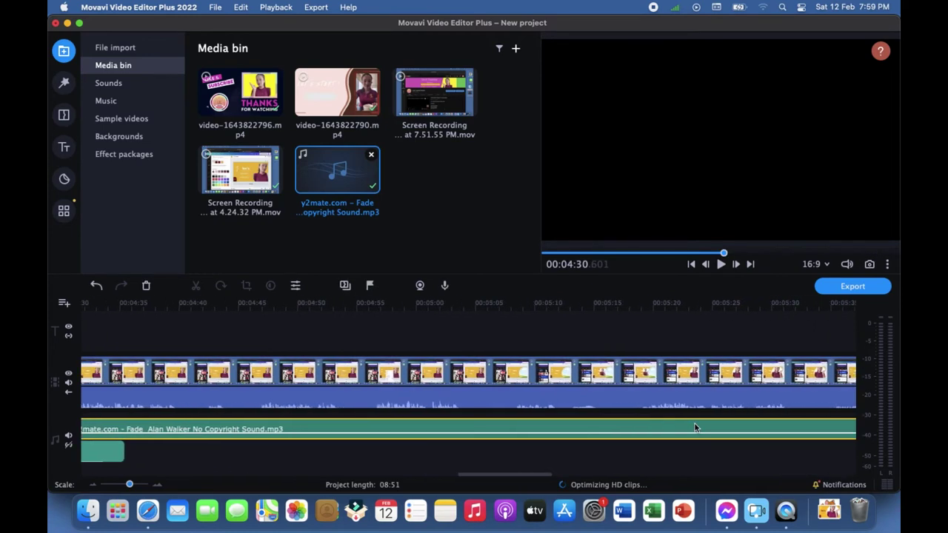
scroll(694, 424, right, 4)
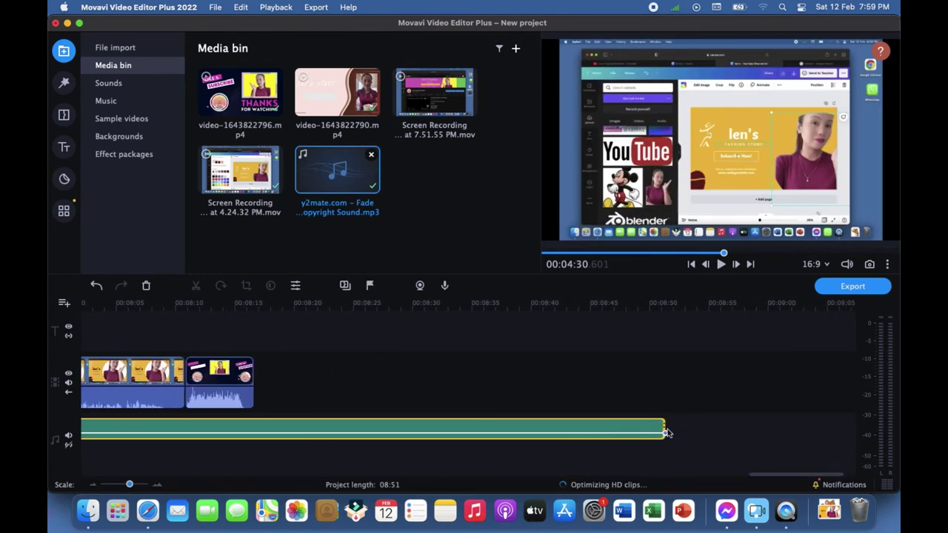
click(667, 433)
click(663, 433)
drag(663, 428, 183, 433)
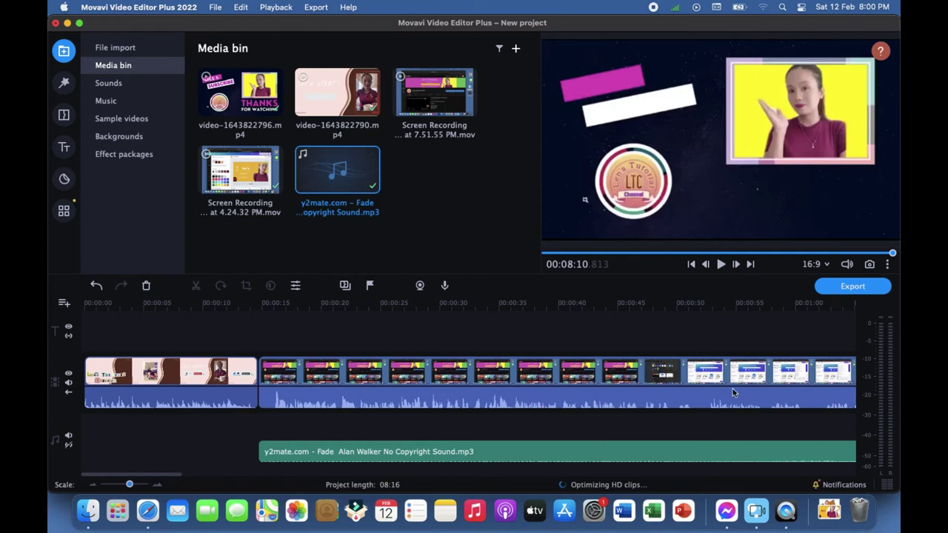
- Export the video as an MP4 titled "new project" to the Desktop in Good quality, and close the output folder
click(852, 289)
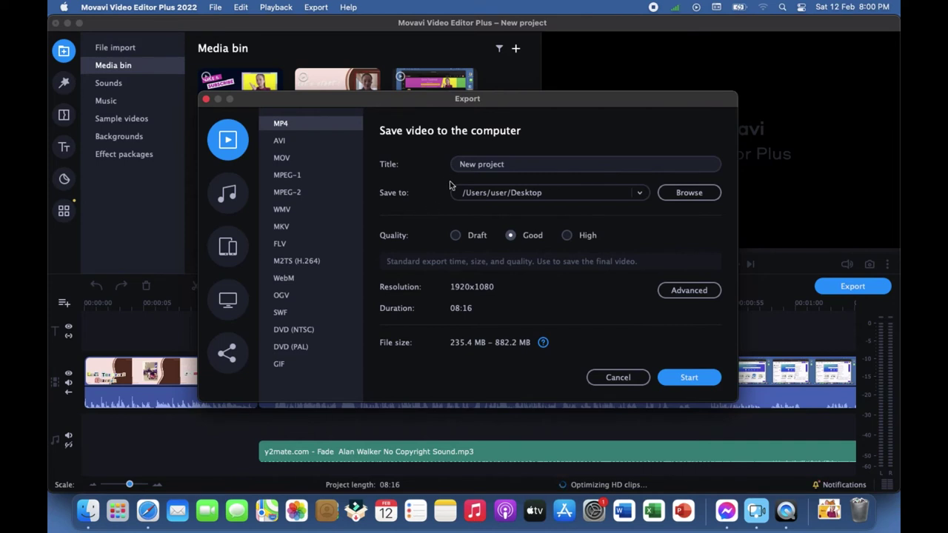
click(509, 165)
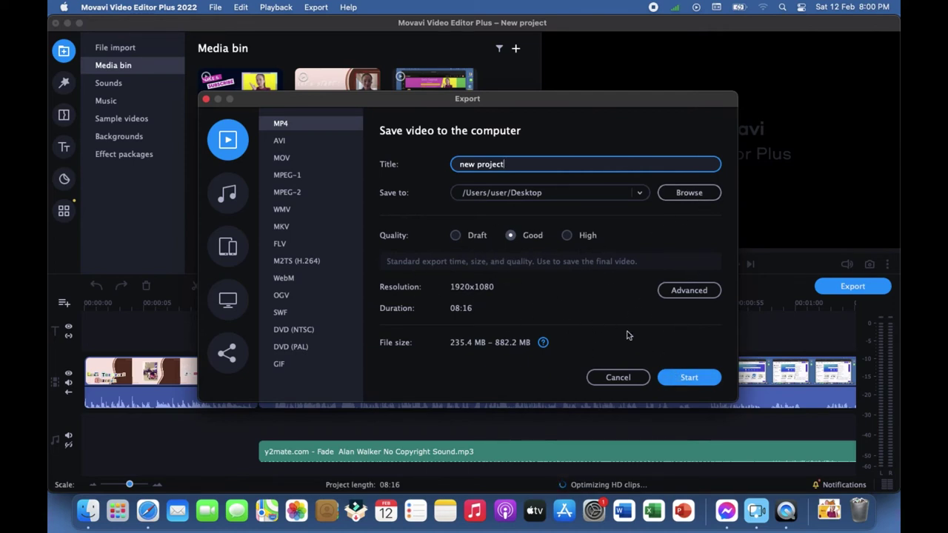
click(689, 379)
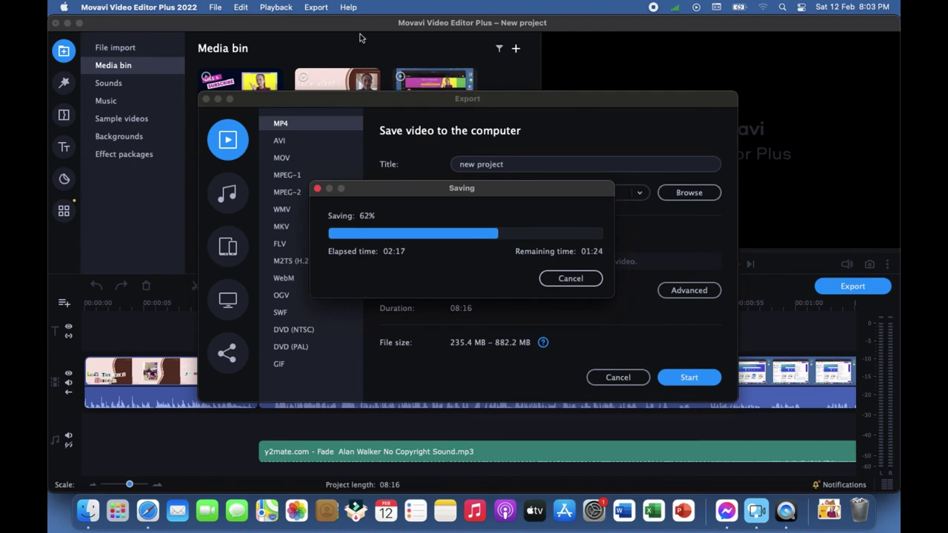
drag(385, 103, 340, 287)
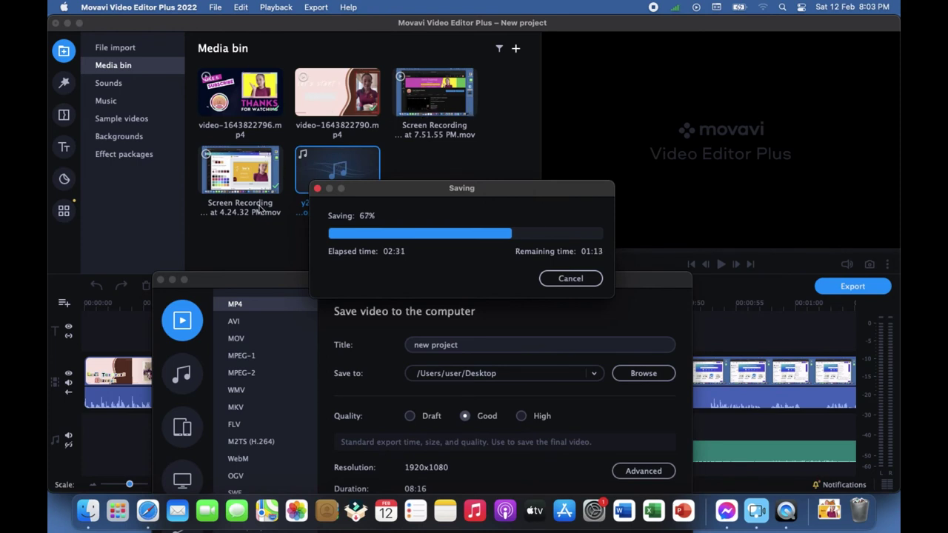
drag(264, 285, 244, 112)
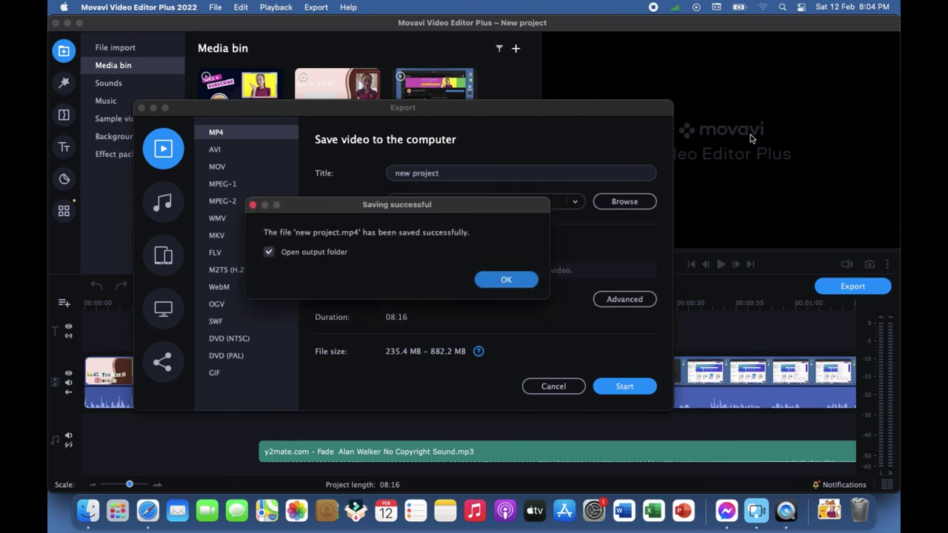
click(497, 282)
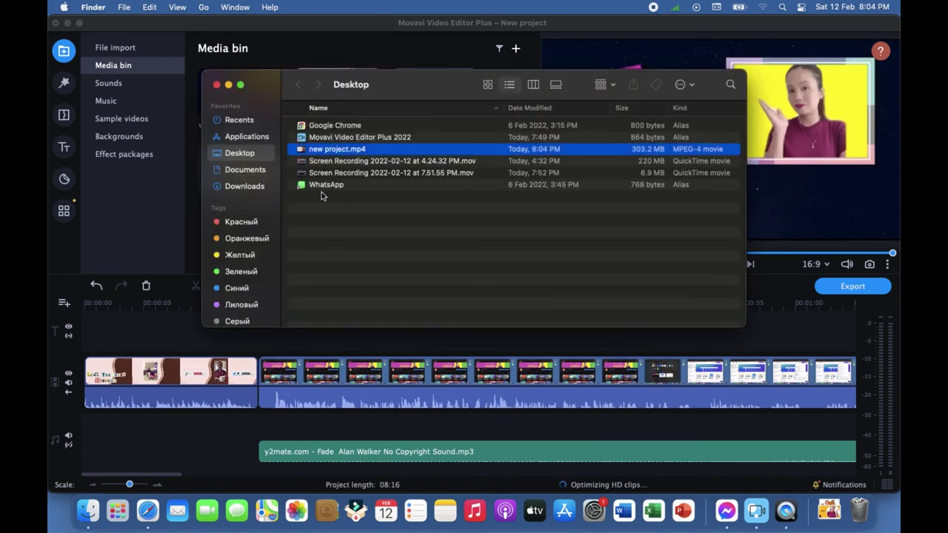
click(217, 85)
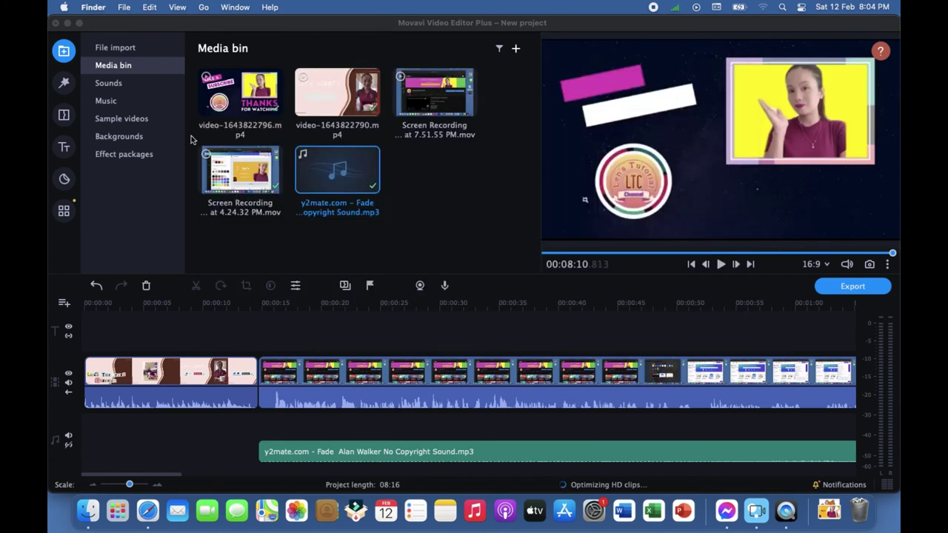
- Minimize the editor and start a video upload from the YouTube channel page in Safari
click(67, 24)
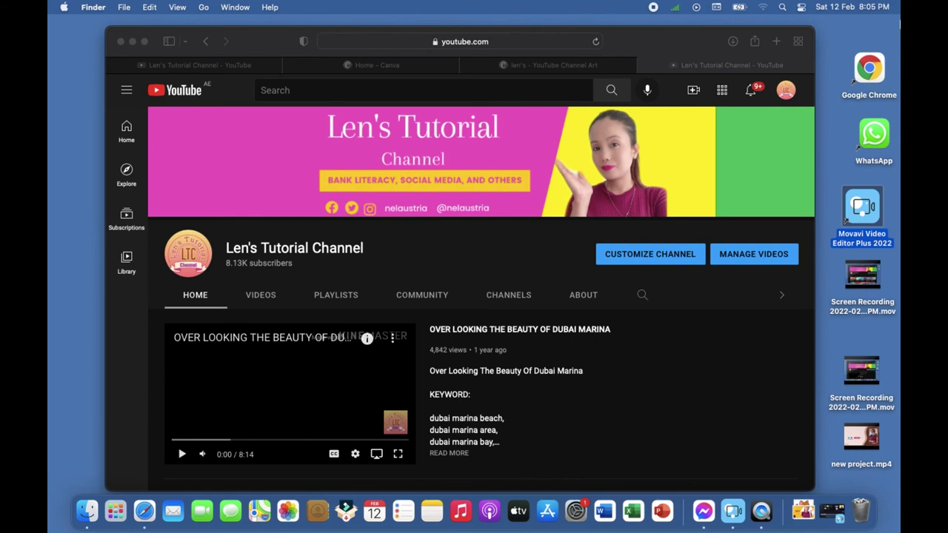
click(693, 92)
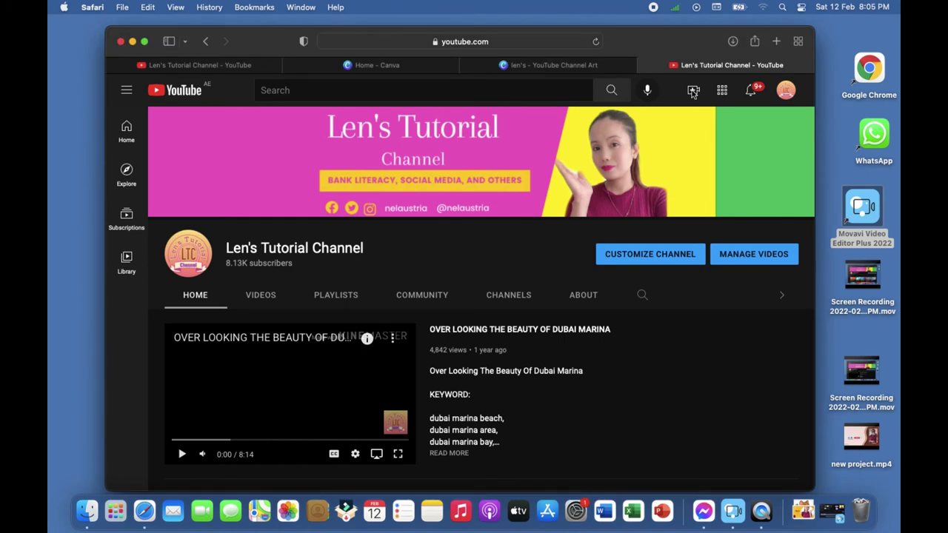
click(694, 92)
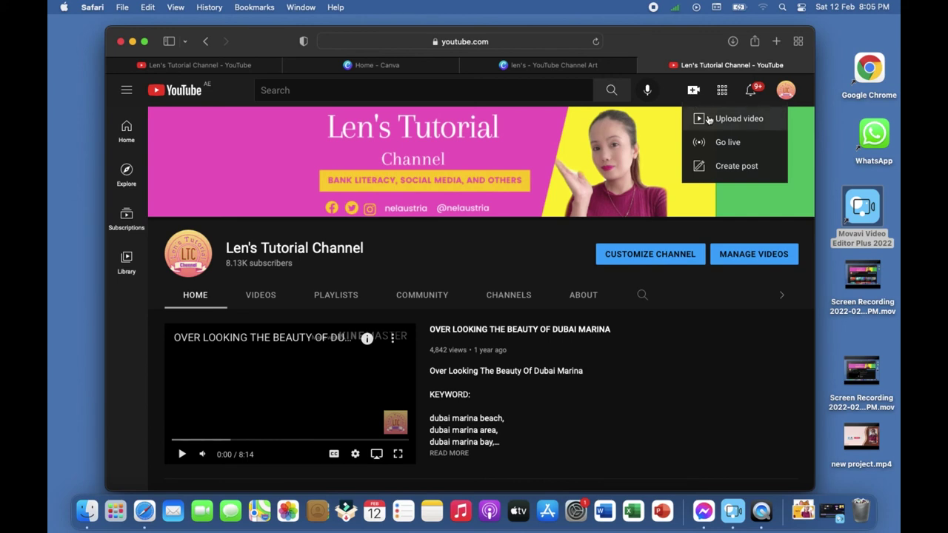
click(725, 122)
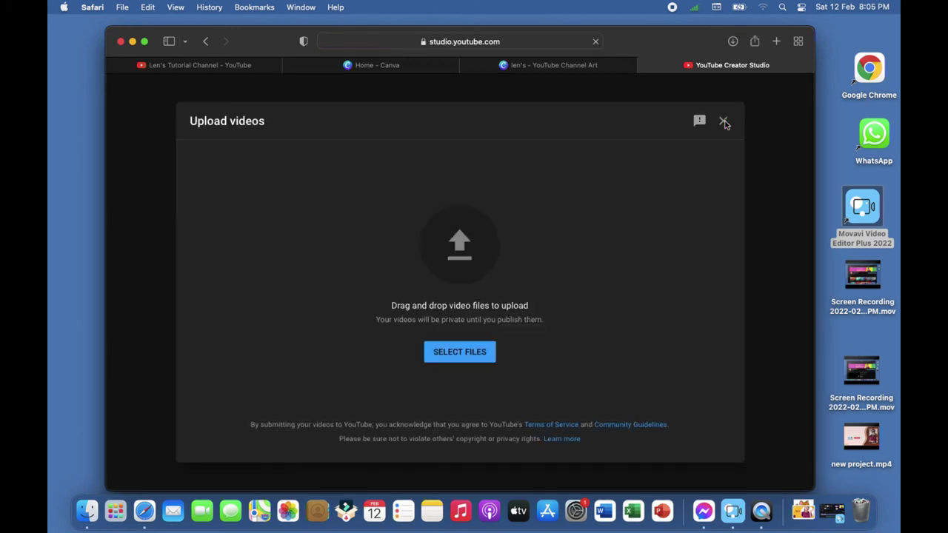
- Upload new project.mp4 from the Desktop to the YouTube channel
click(467, 355)
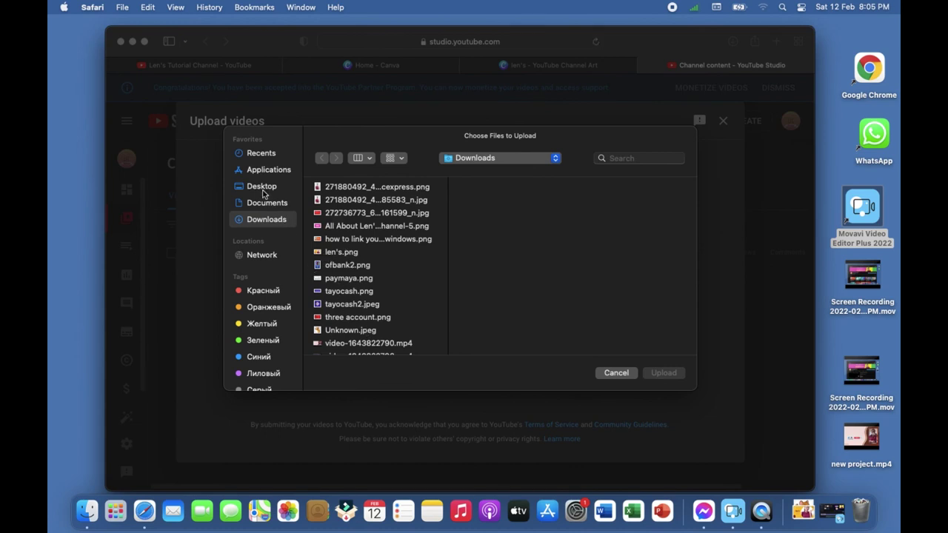
click(262, 190)
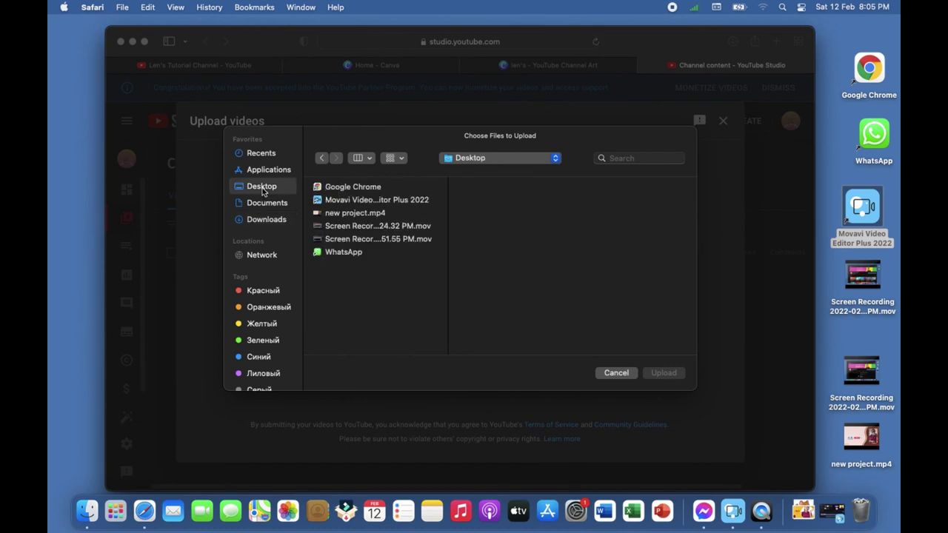
click(339, 213)
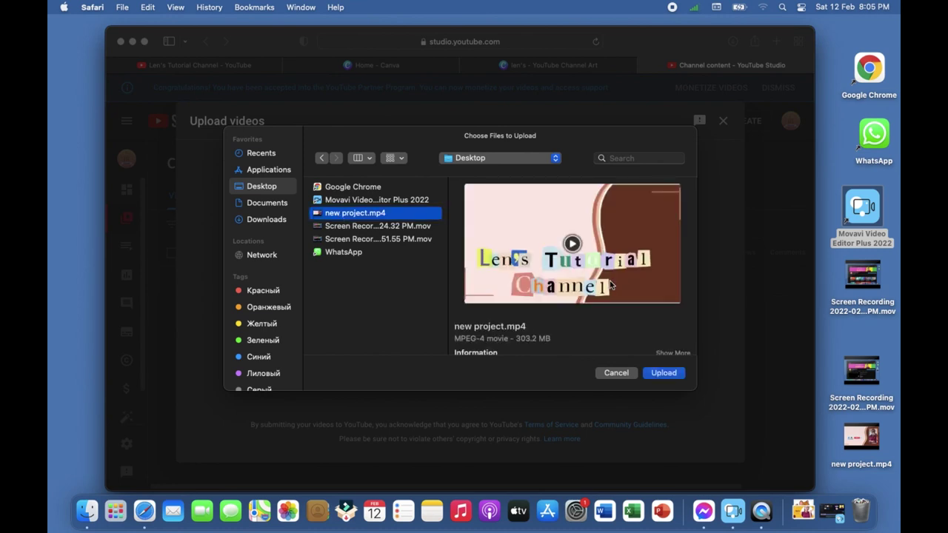
click(664, 374)
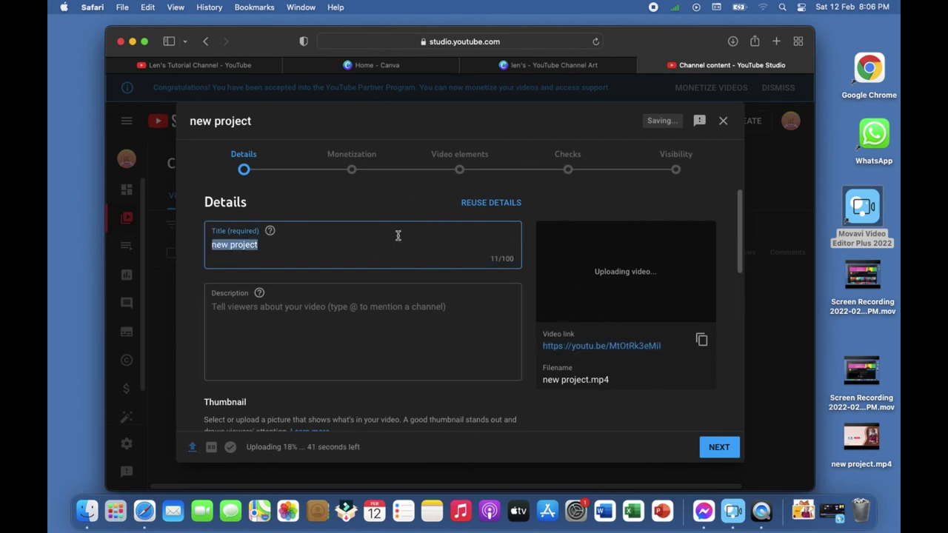
- Review the upload's details form from the title and description down to the thumbnail, audience and age restriction settings
scroll(337, 348, down, 3)
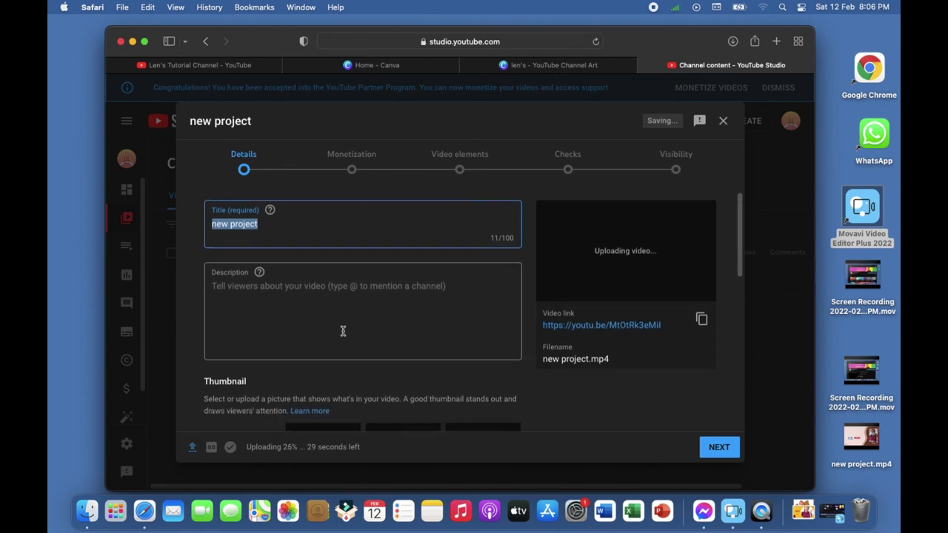
scroll(254, 368, down, 5)
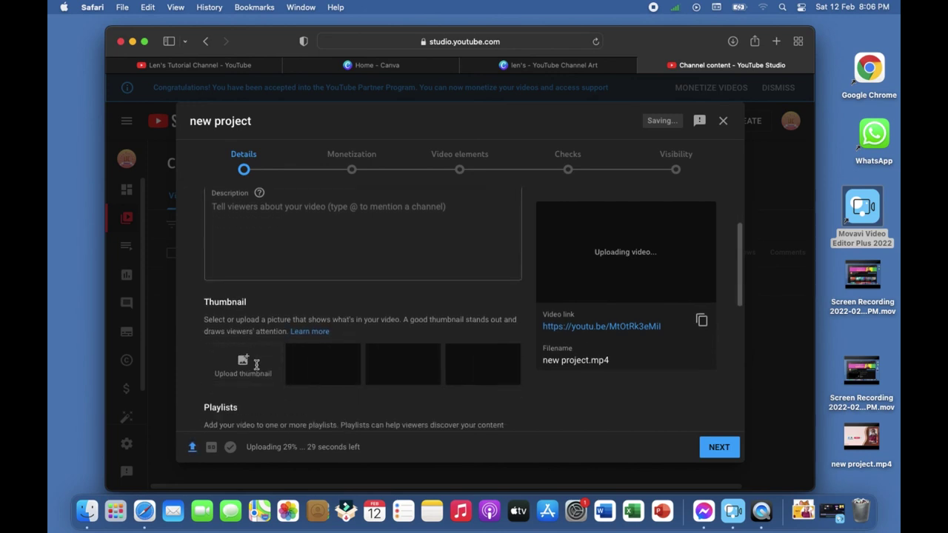
scroll(255, 369, down, 5)
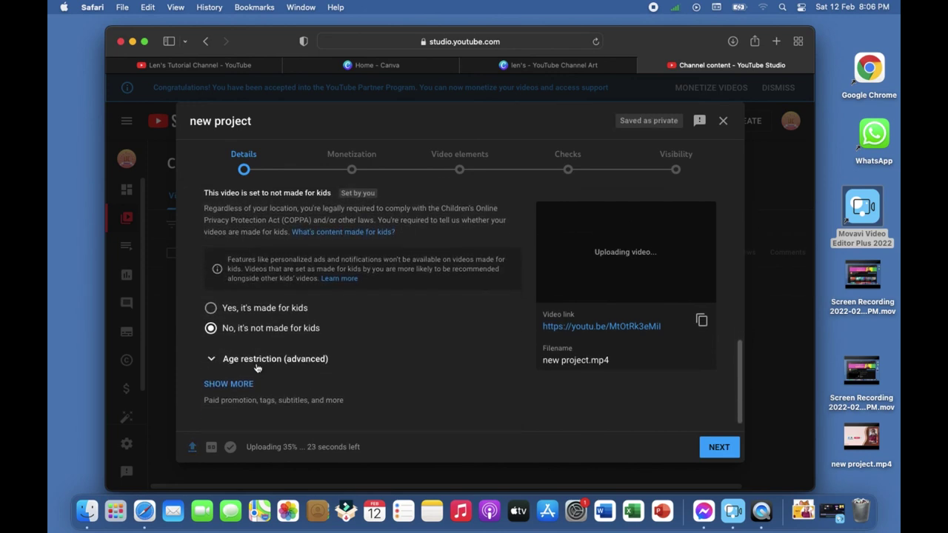